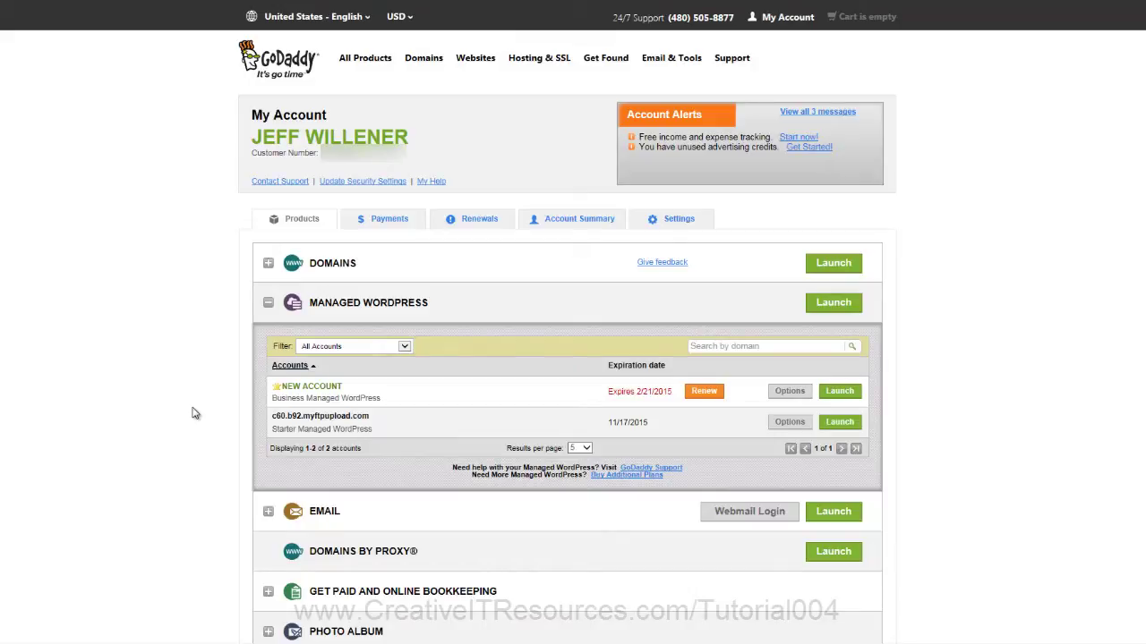
Step: Launch Managed WordPress hosting and begin setting up the new account
left_click(816, 304)
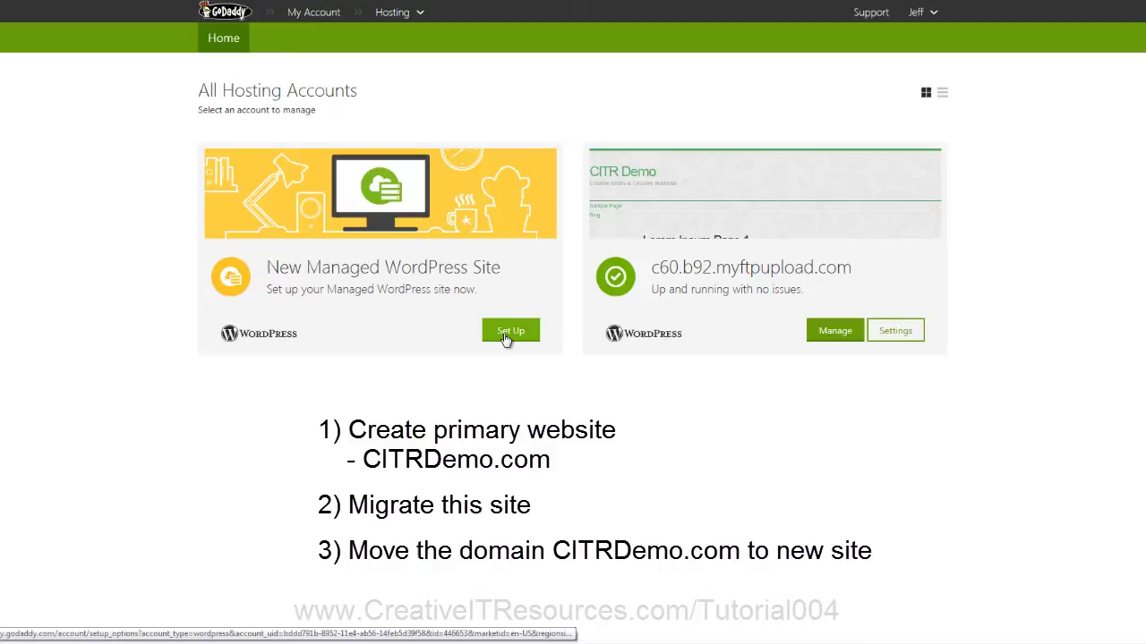
left_click(507, 337)
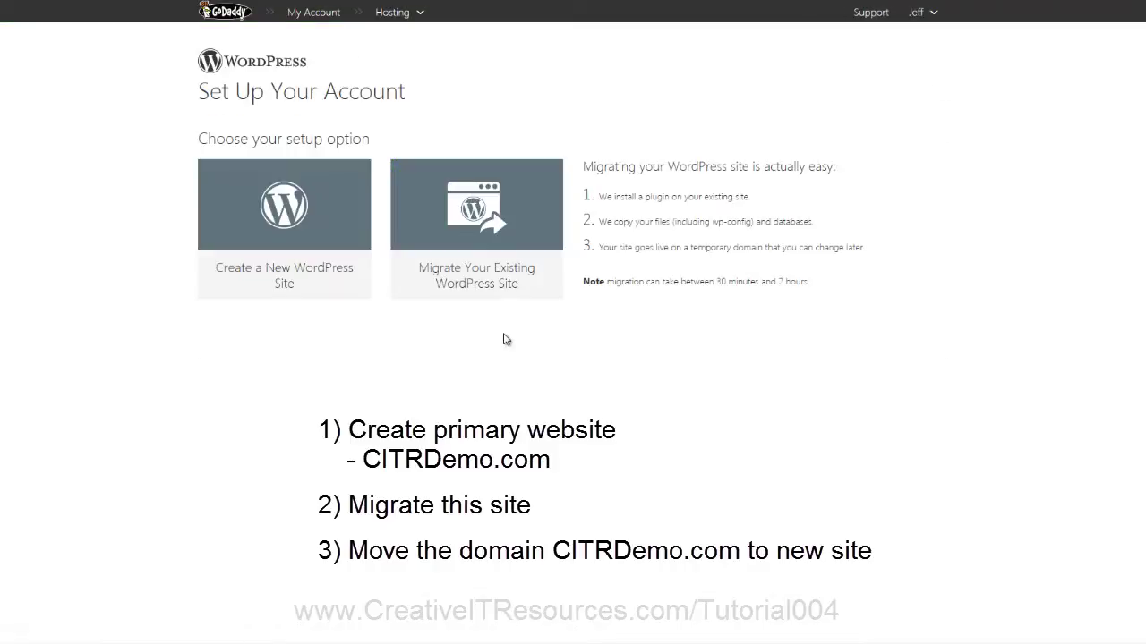
Step: Create a brand-new WordPress site on citrdemo.com with a new admin username and password
left_click(304, 283)
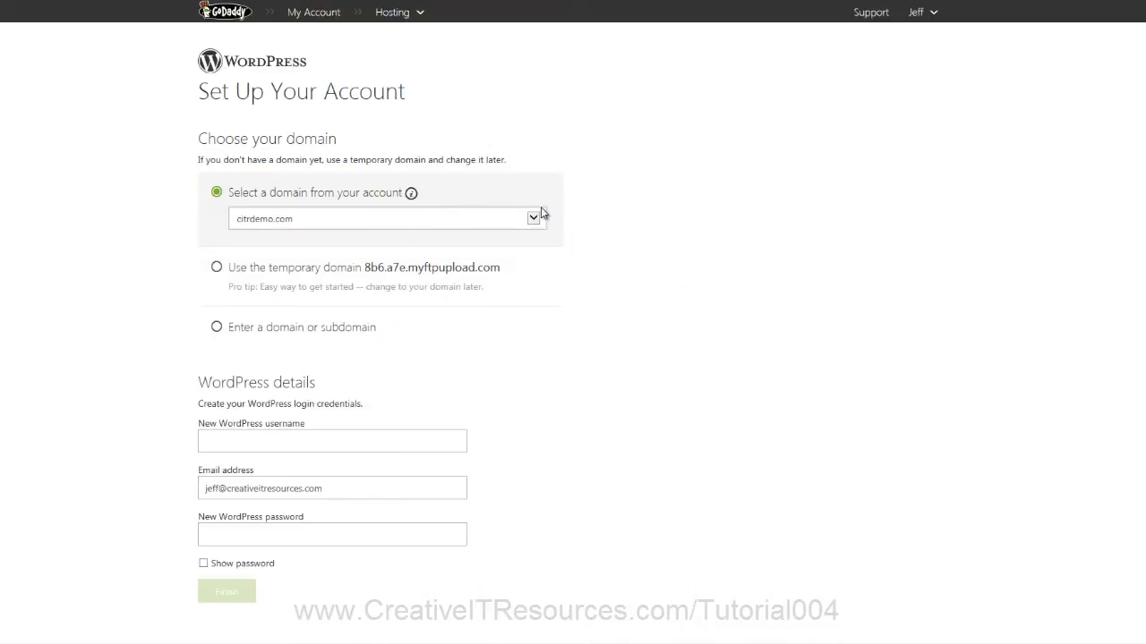
left_click(536, 220)
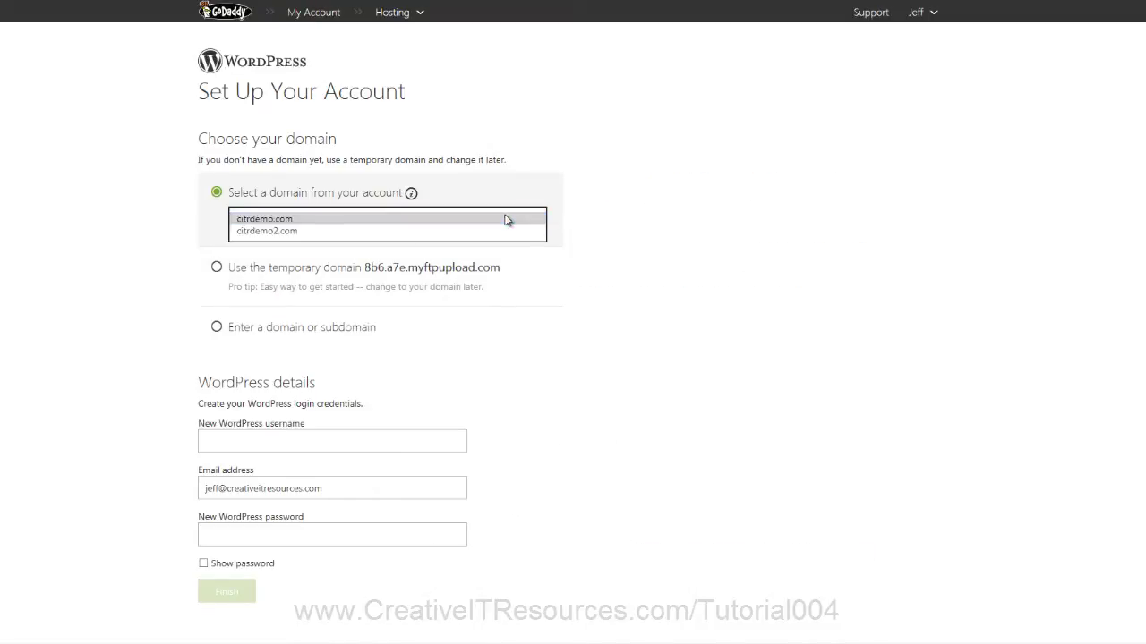
left_click(506, 220)
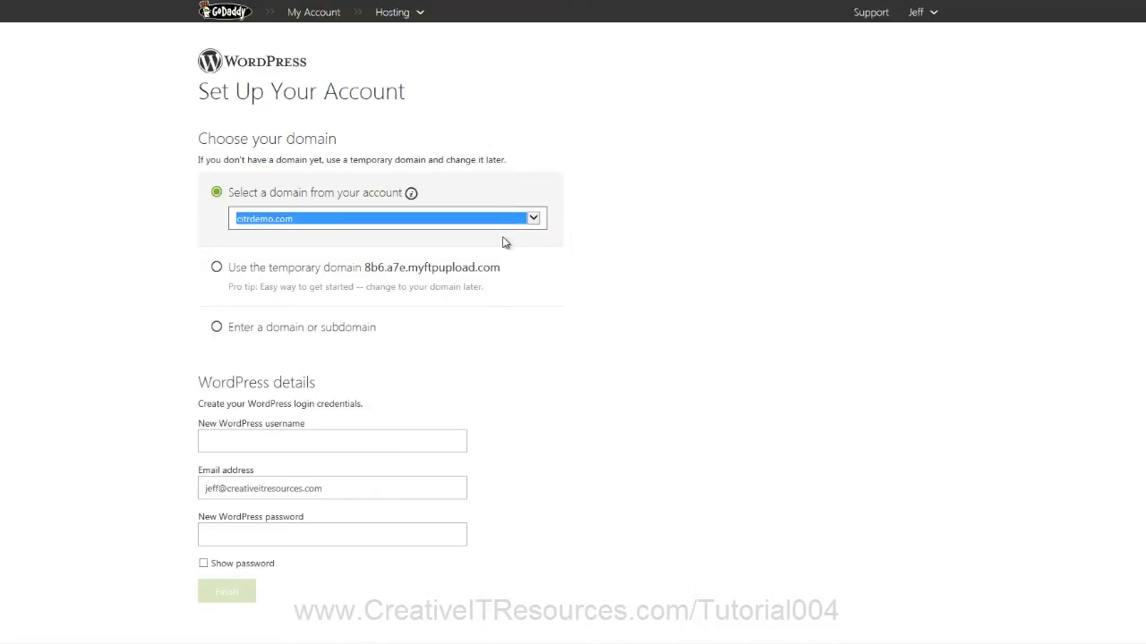
left_click(258, 441)
type("citr")
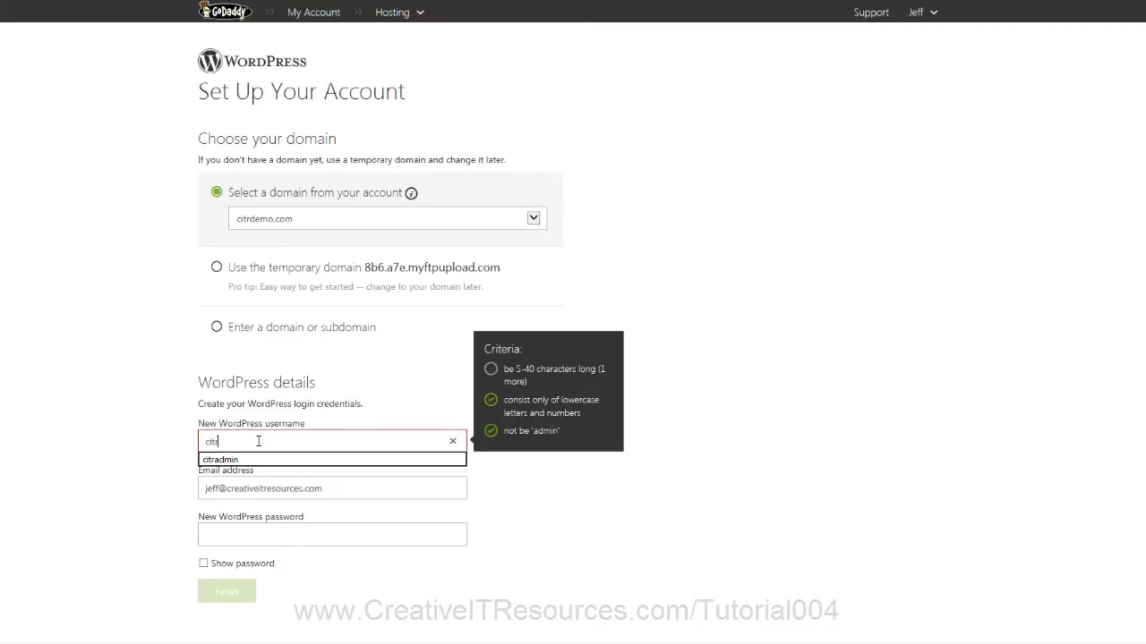
type("admin")
key("Tab")
key("Tab")
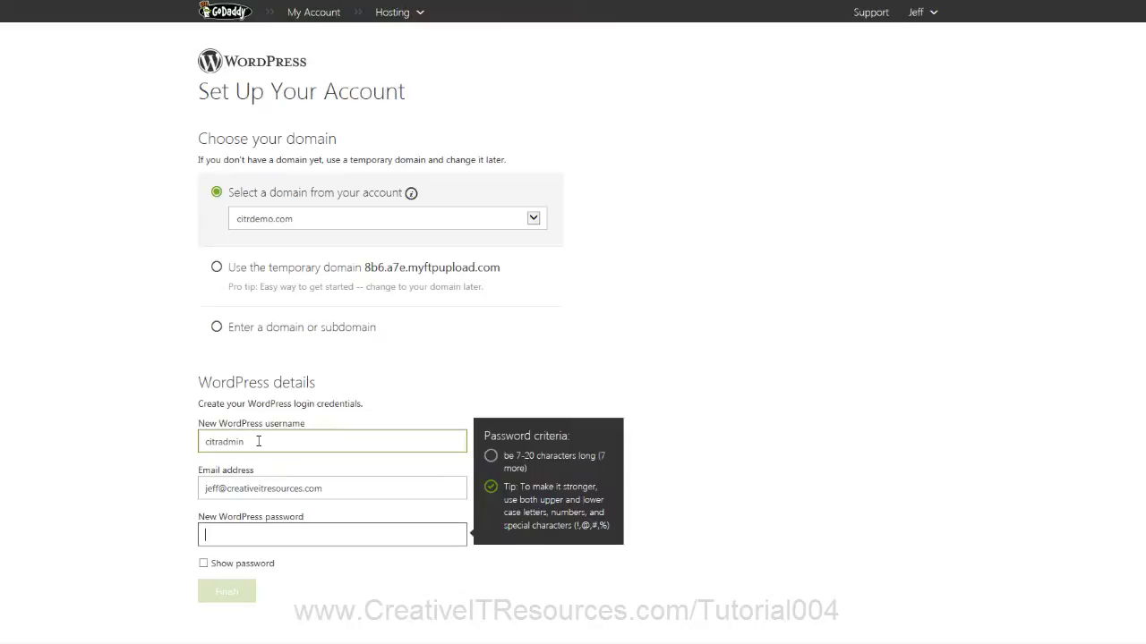
type("password1")
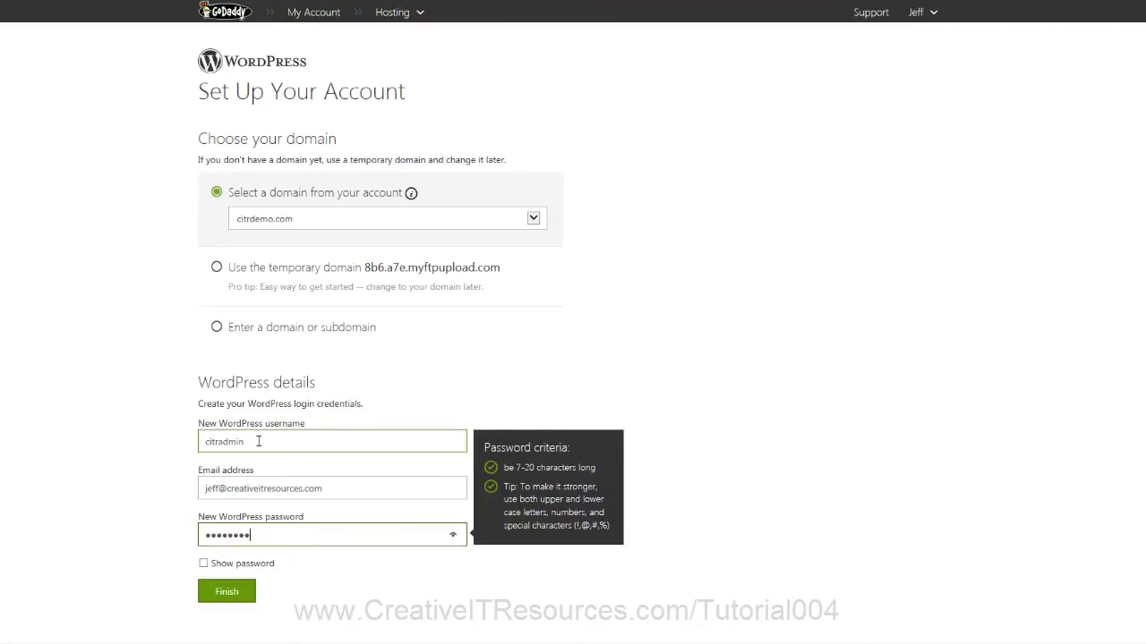
left_click(230, 594)
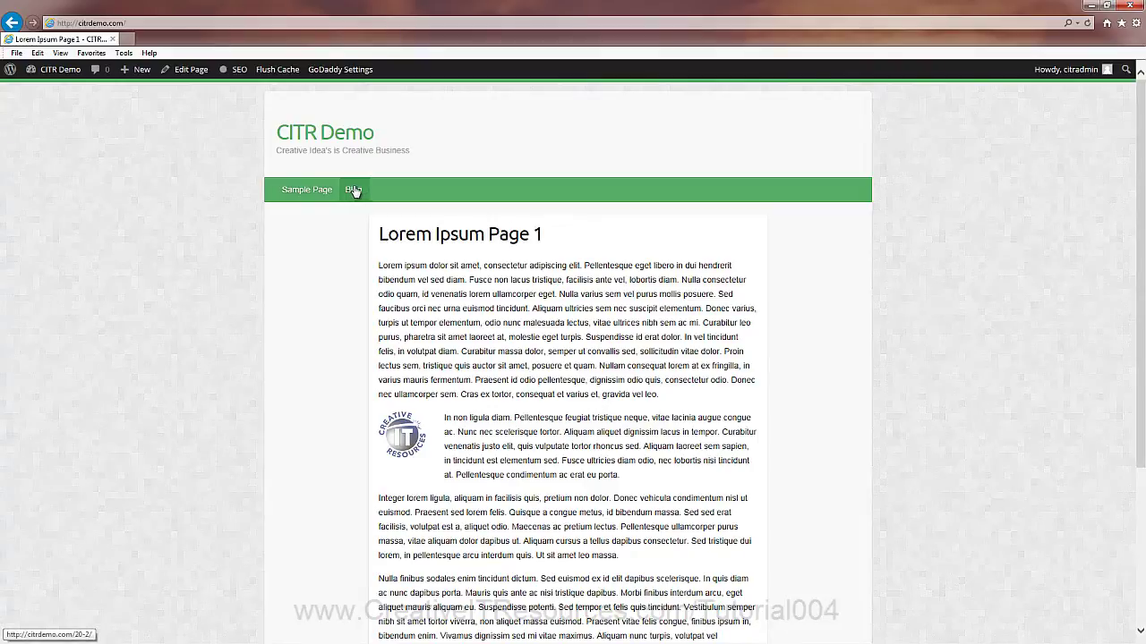
Step: Go back from the site to GoDaddy's All Hosting Accounts list through GoDaddy Settings
left_click(333, 71)
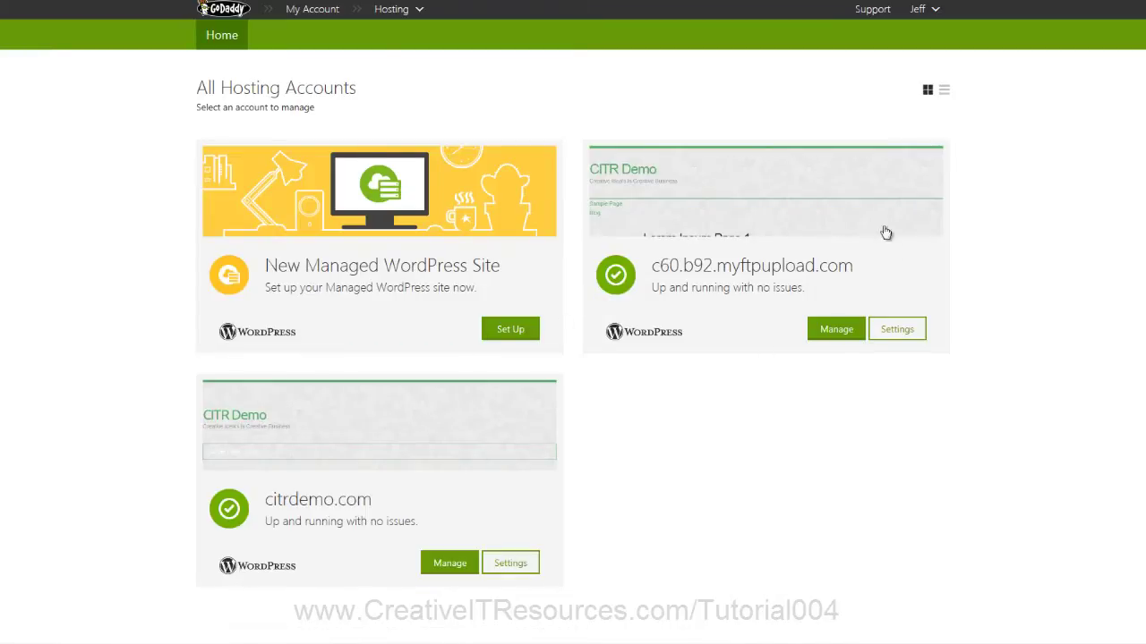
mouse_move(409, 455)
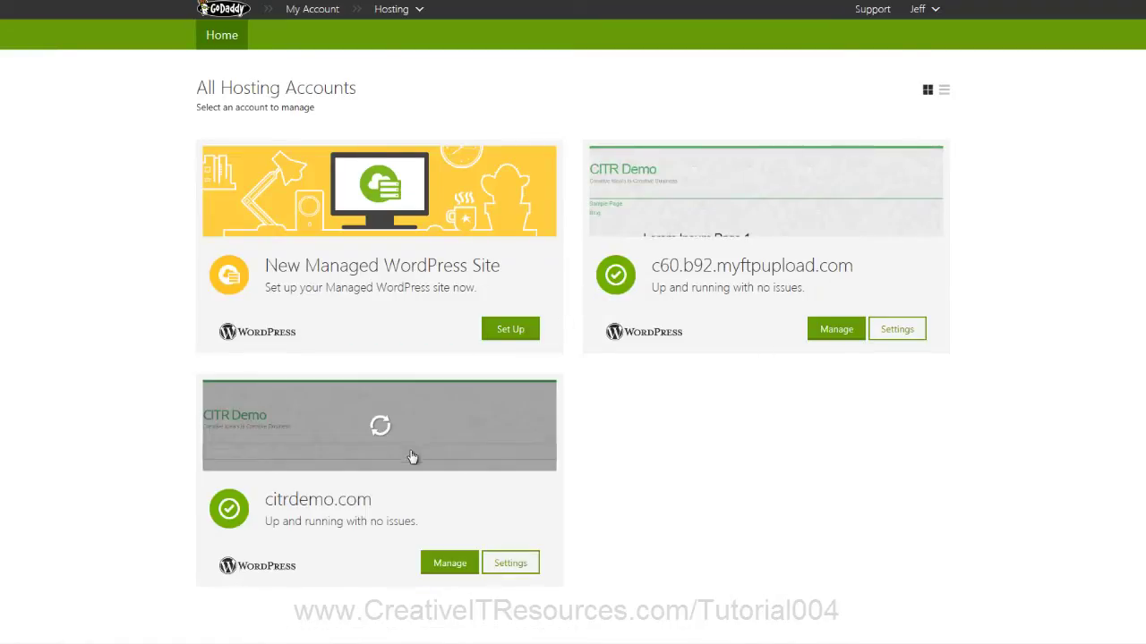
left_click_drag(371, 502, 266, 501)
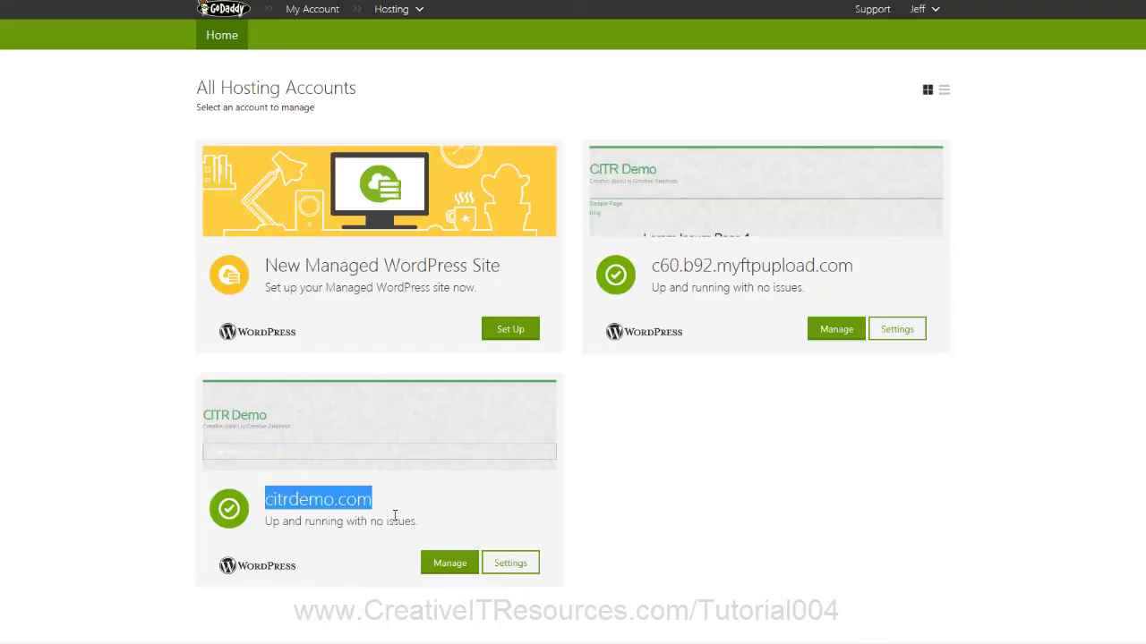
left_click(509, 564)
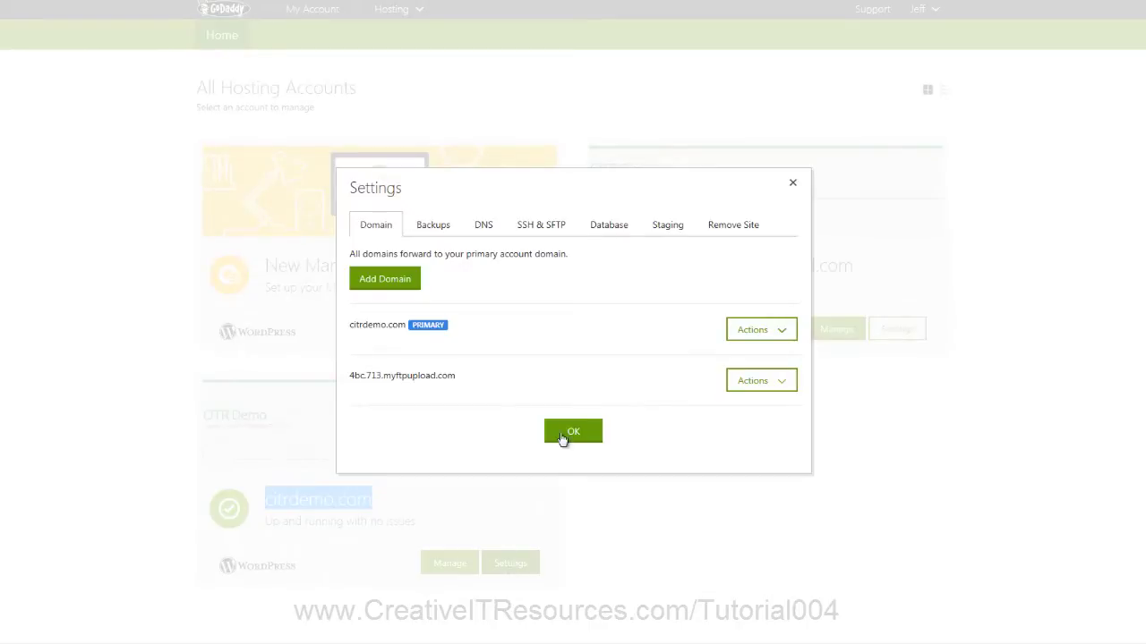
left_click(772, 333)
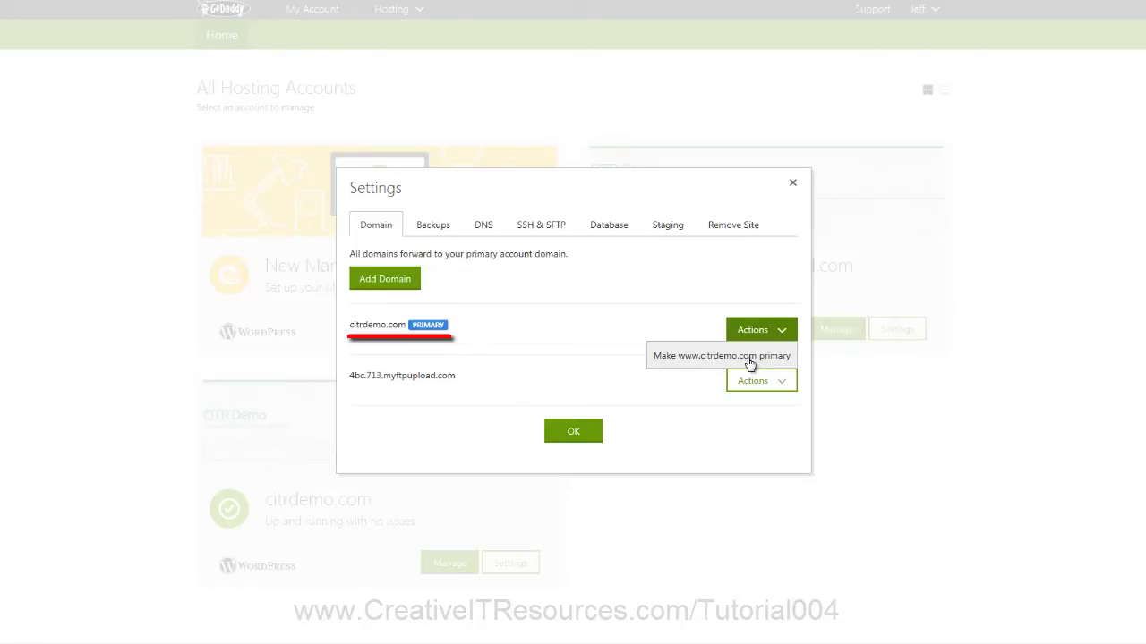
left_click(750, 358)
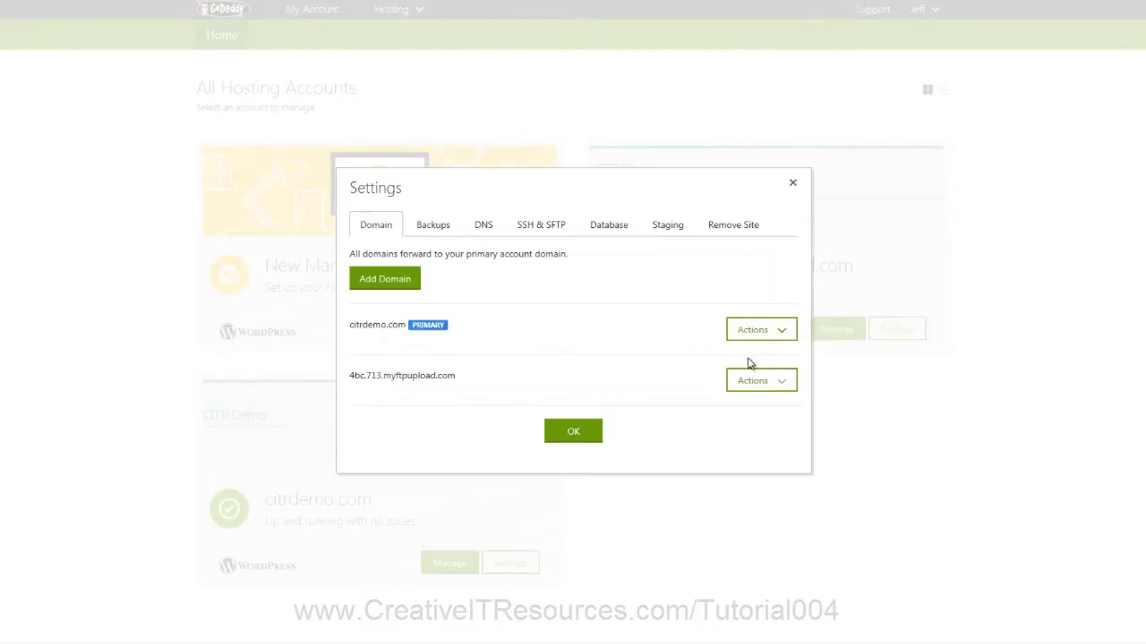
left_click(593, 436)
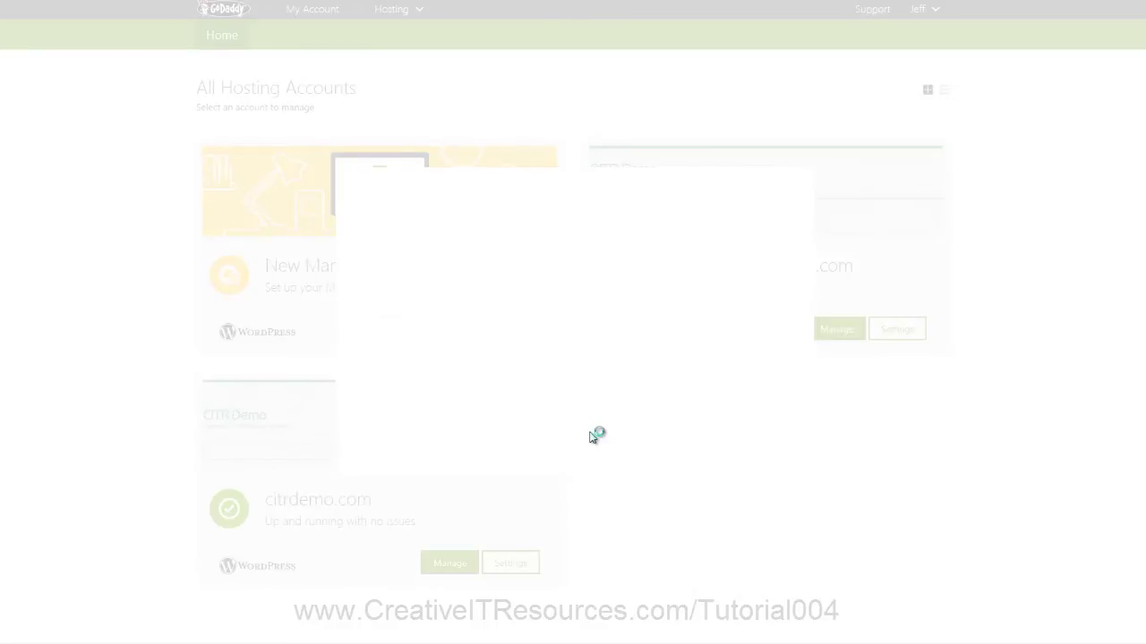
scroll(593, 437, "down", 1)
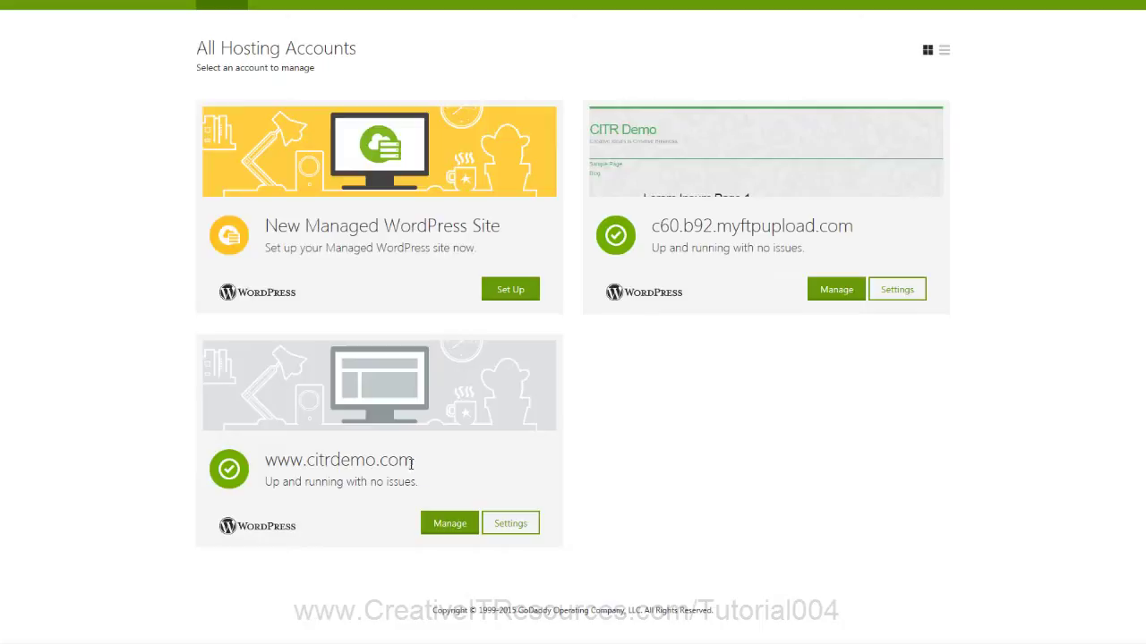
left_click_drag(414, 462, 281, 465)
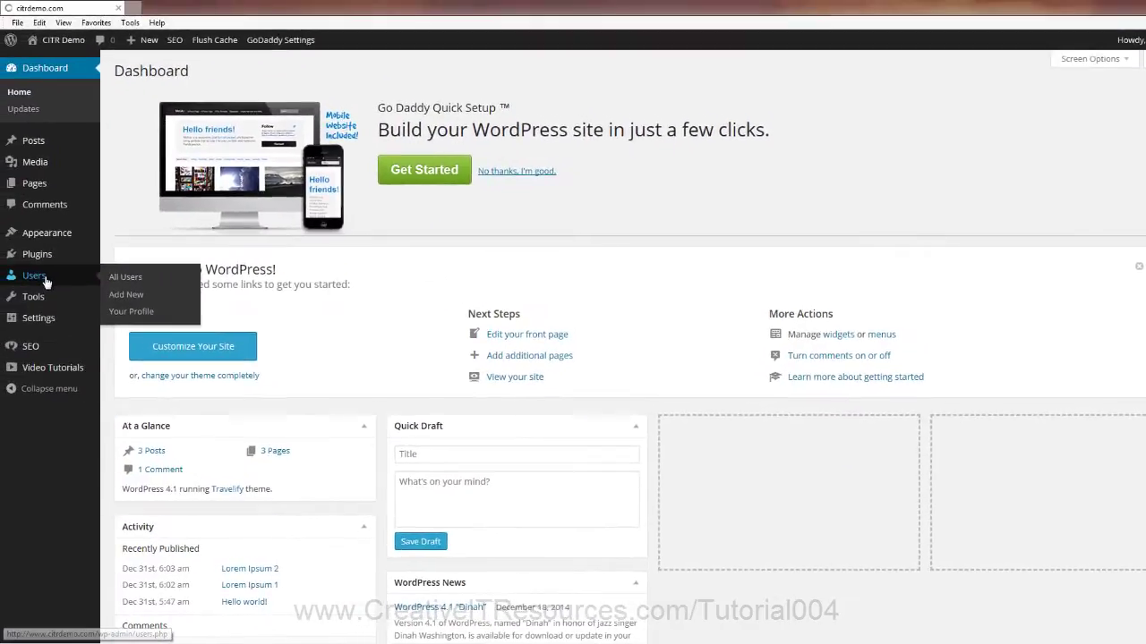
Step: Check the Users list to confirm the only user has the Administrator role
left_click(45, 279)
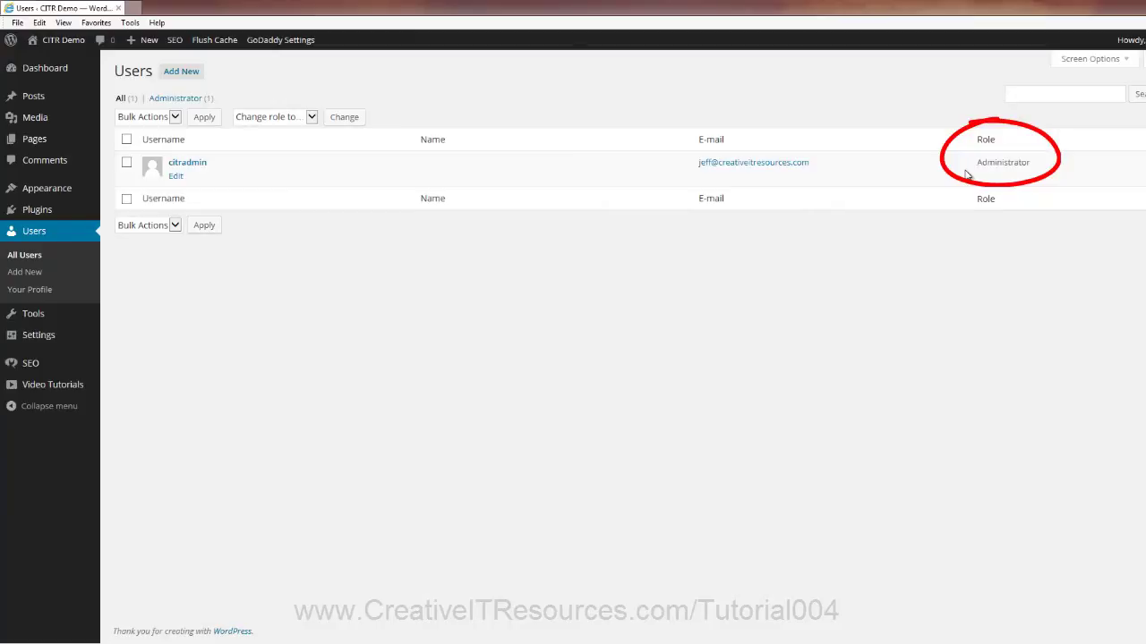
left_click_drag(975, 162, 1034, 169)
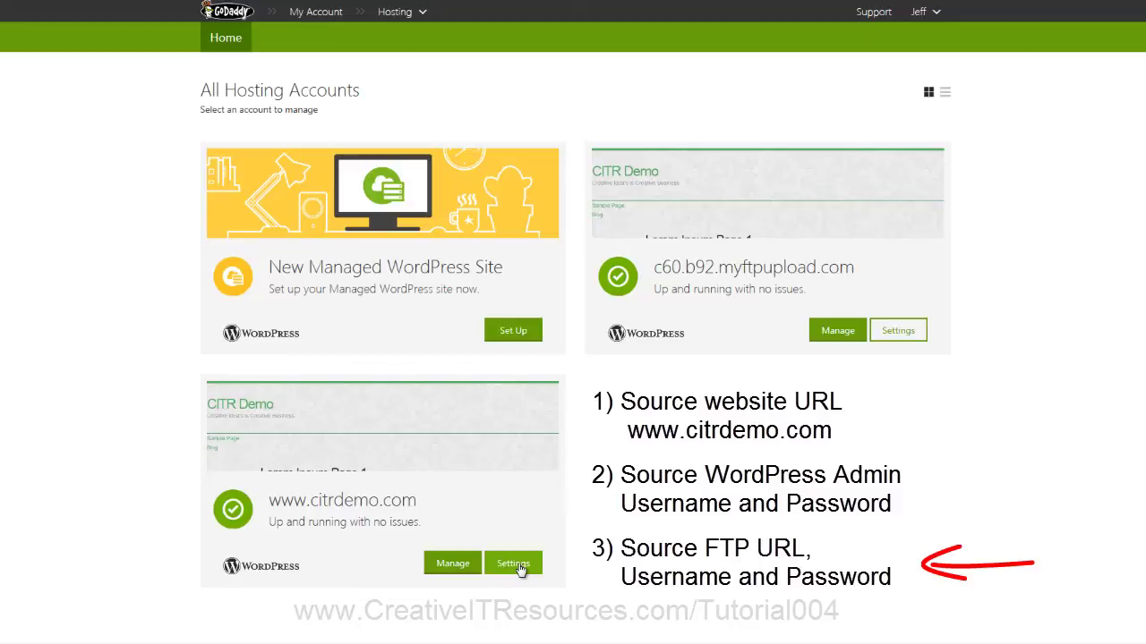
left_click(513, 564)
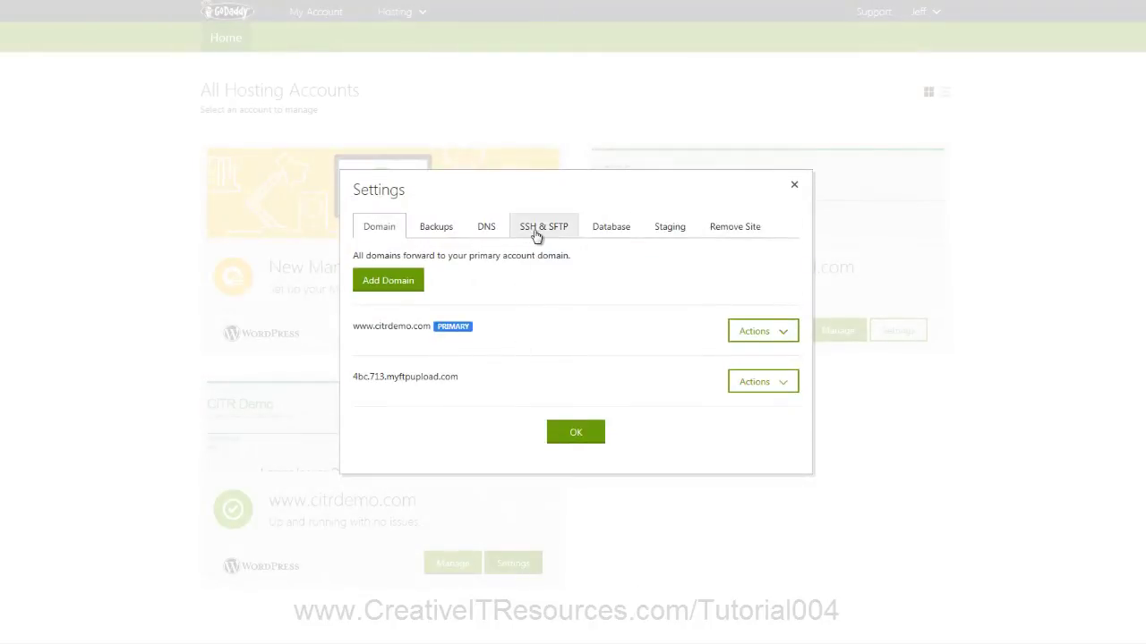
left_click(537, 231)
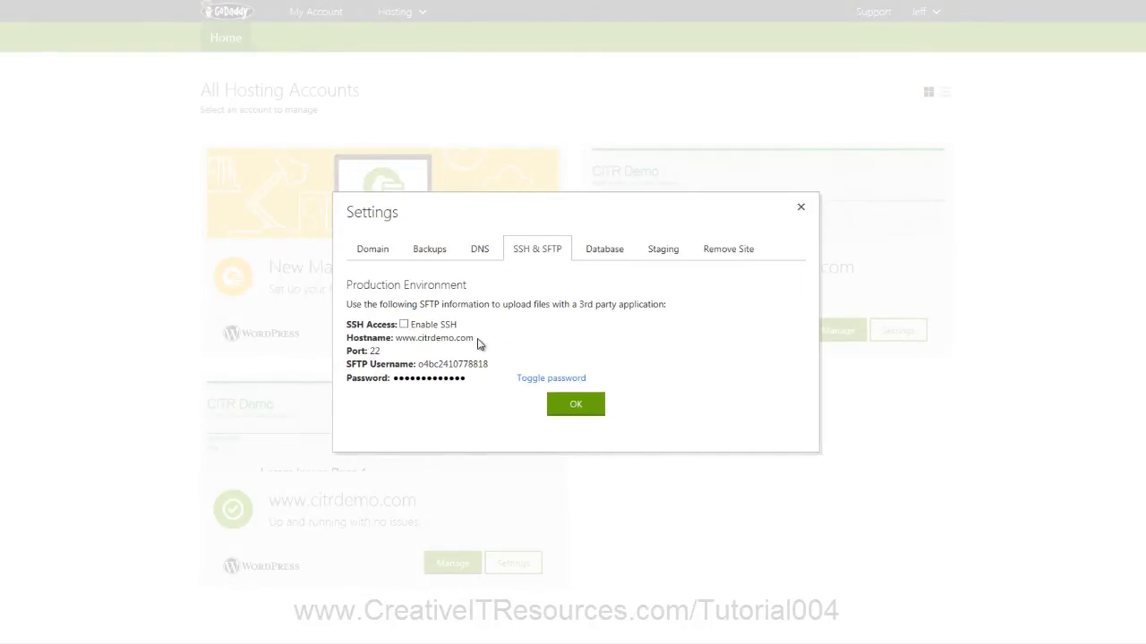
left_click_drag(477, 340, 396, 338)
double_click(466, 364)
key("ctrl+c")
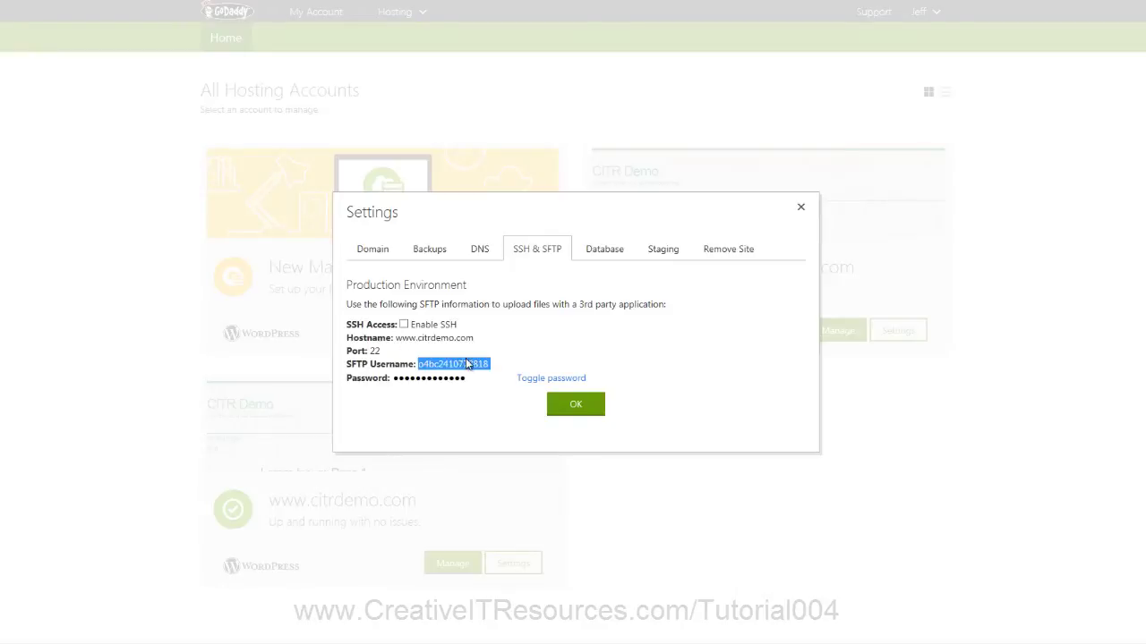
left_click_drag(464, 379, 396, 380)
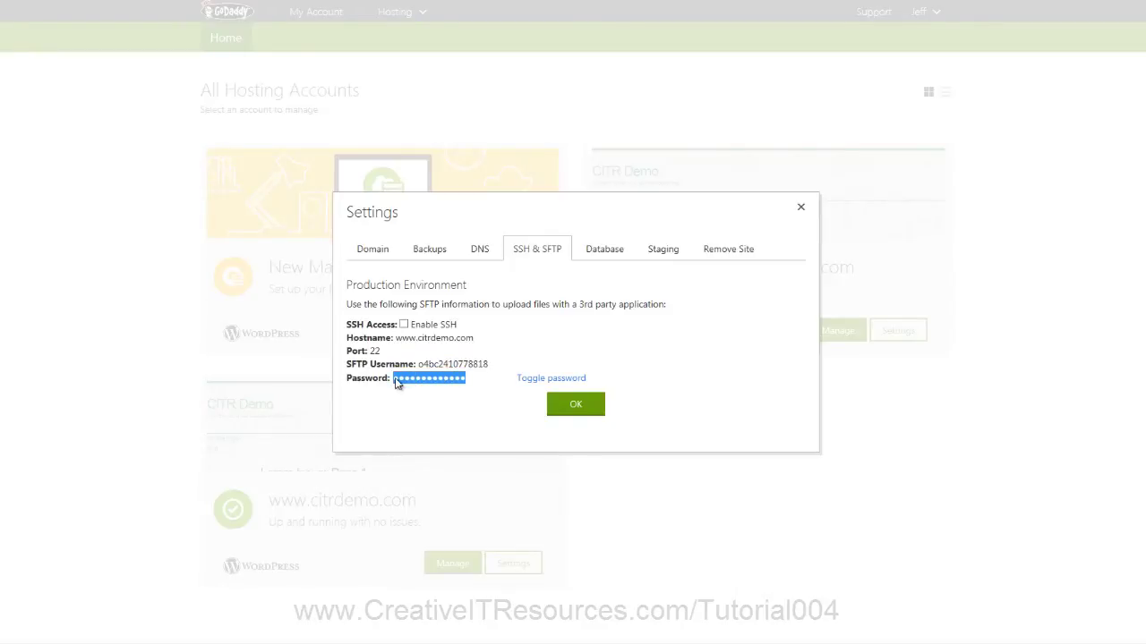
left_click(399, 386)
left_click(546, 403)
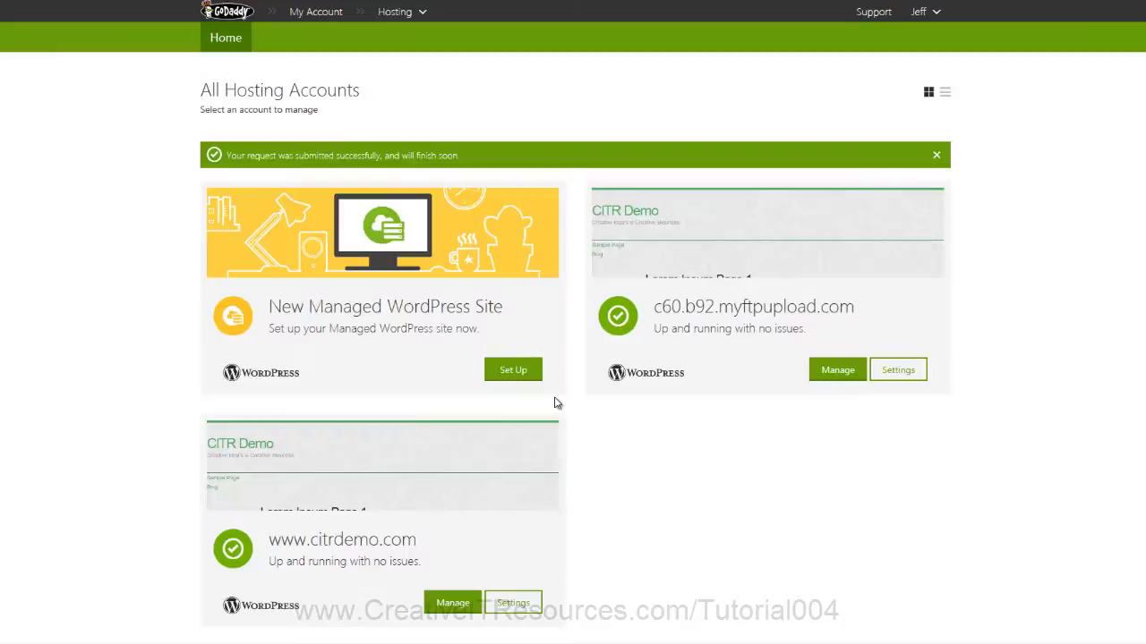
left_click(508, 374)
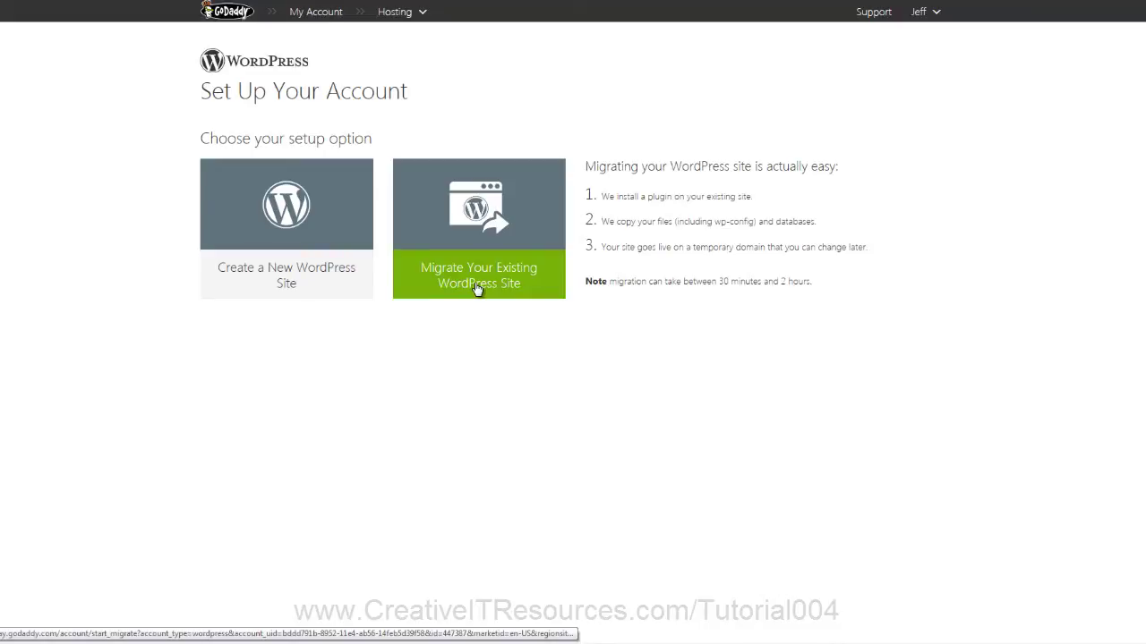
left_click(477, 288)
scroll(473, 289, "down", 3)
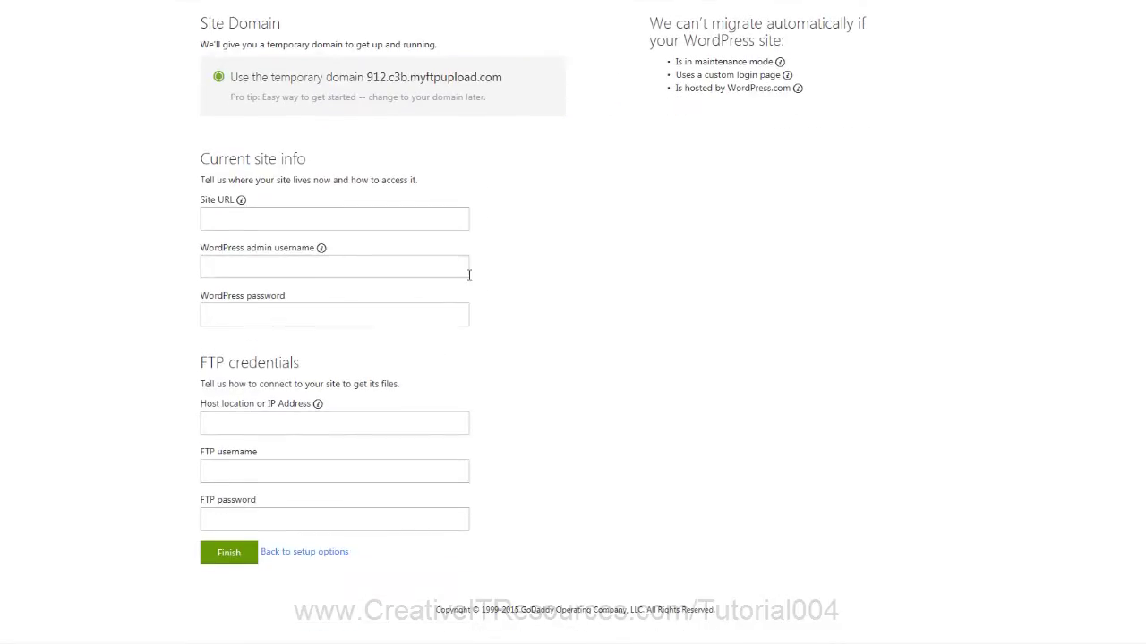
left_click(310, 218)
key("Down")
key("Down")
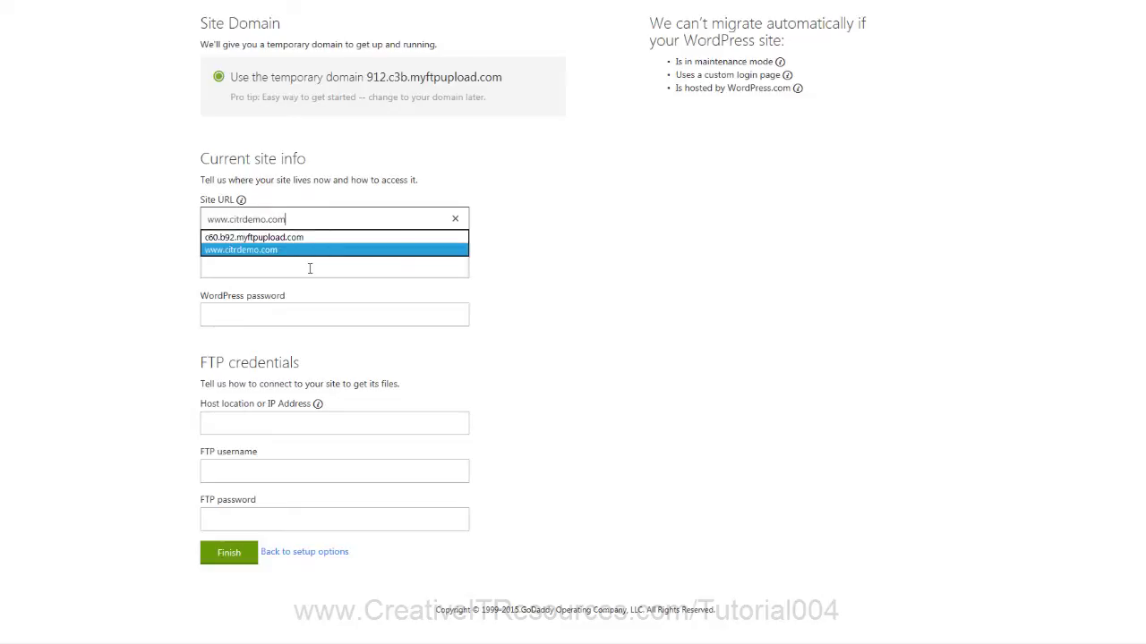
left_click(309, 268)
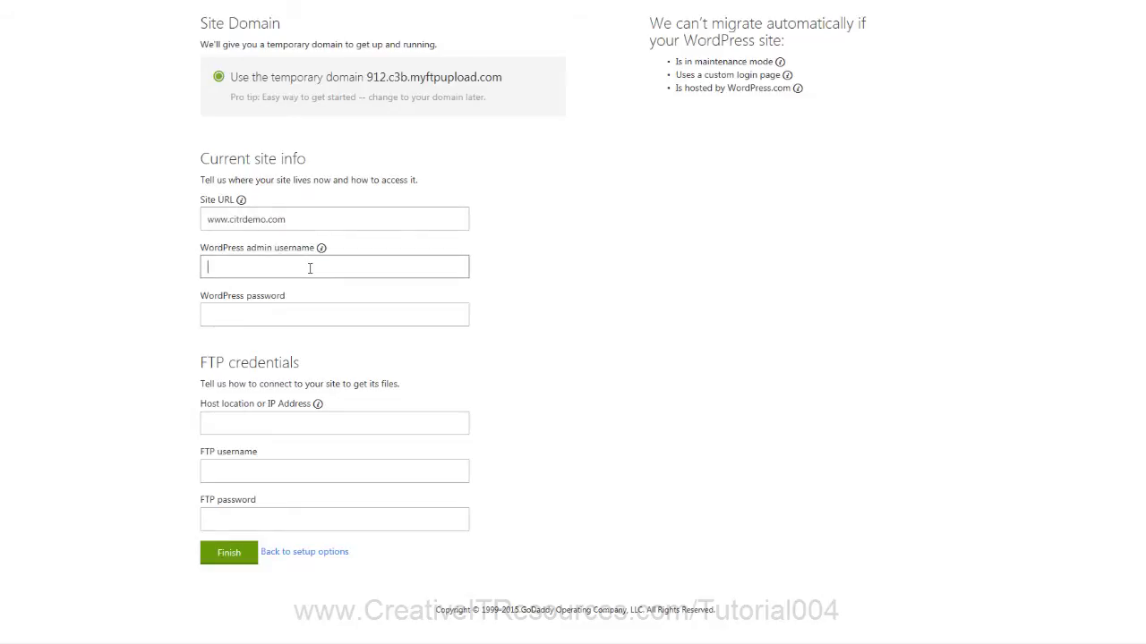
key("Down")
key("Down")
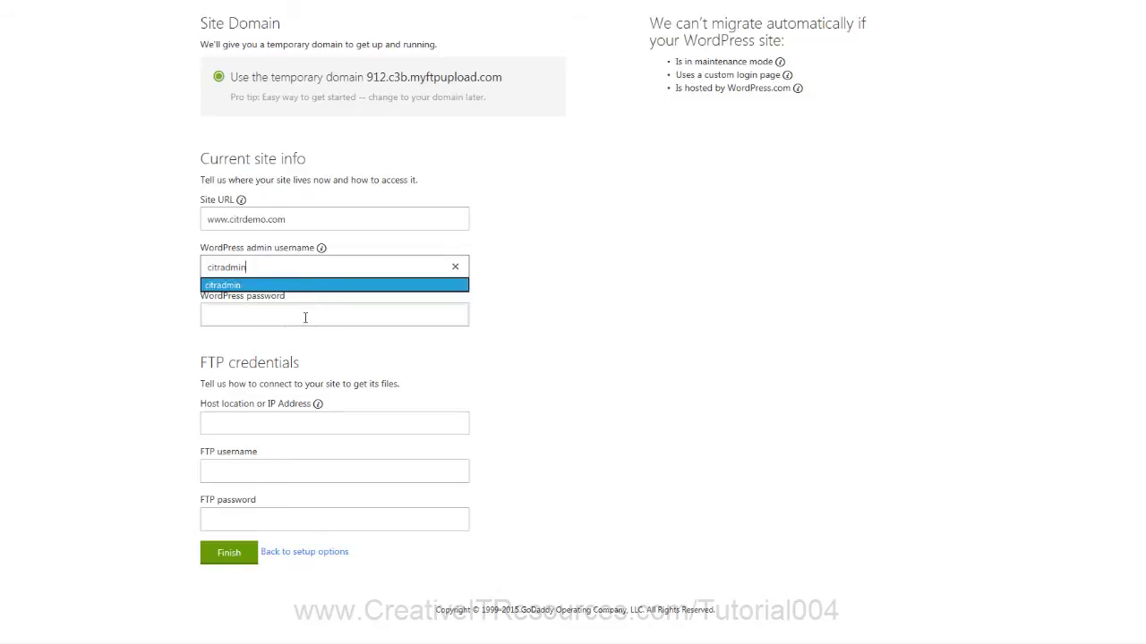
left_click(304, 317)
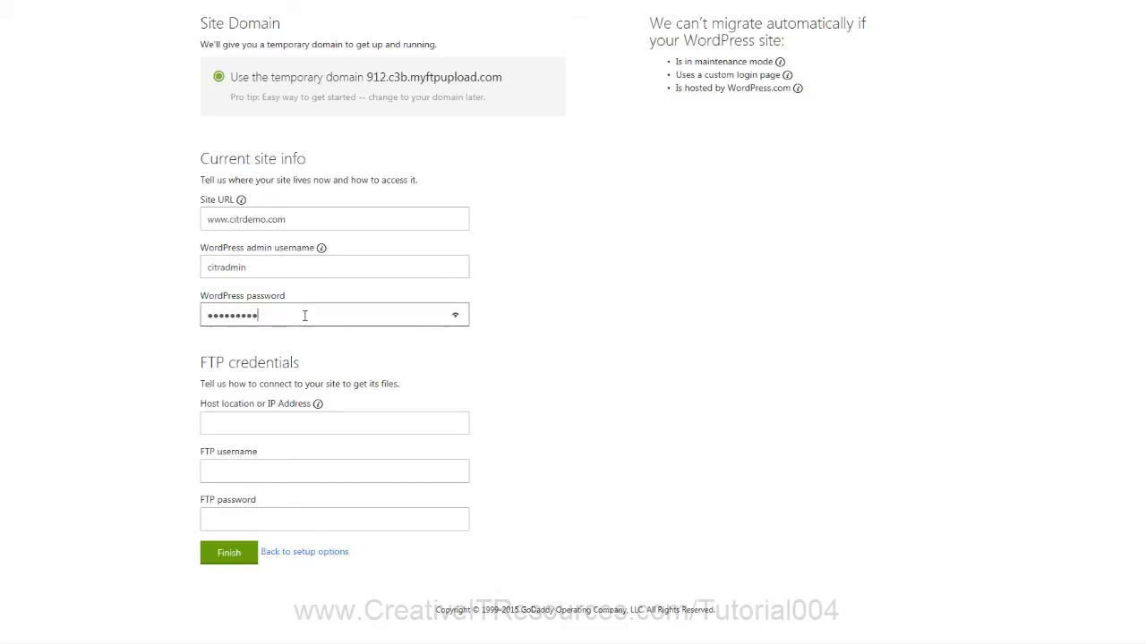
left_click(305, 425)
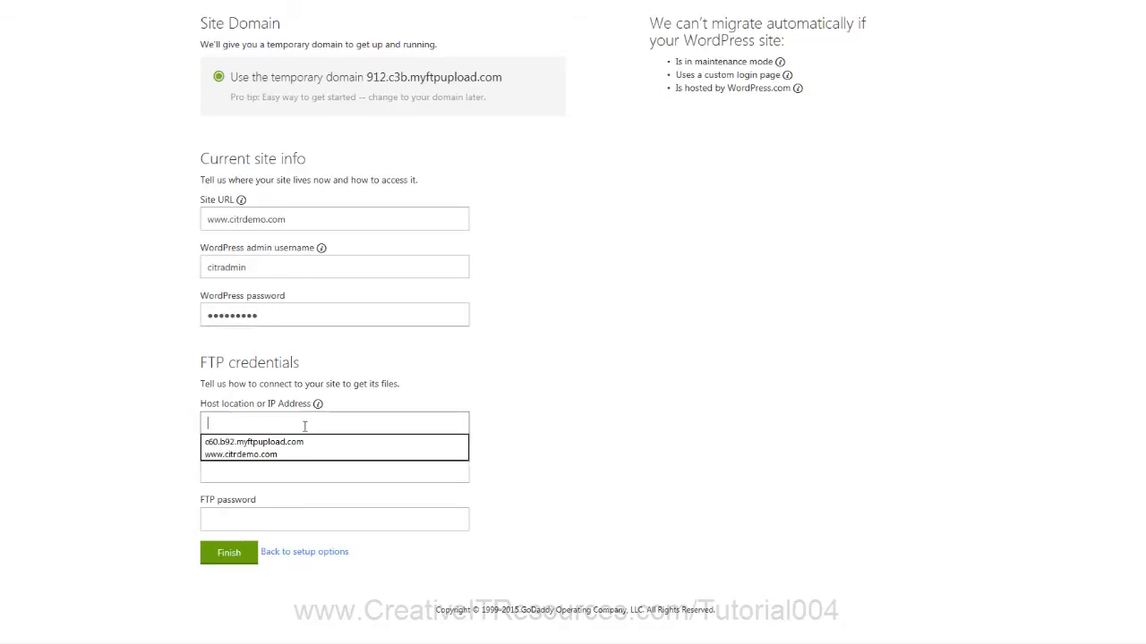
key("Down")
key("Down")
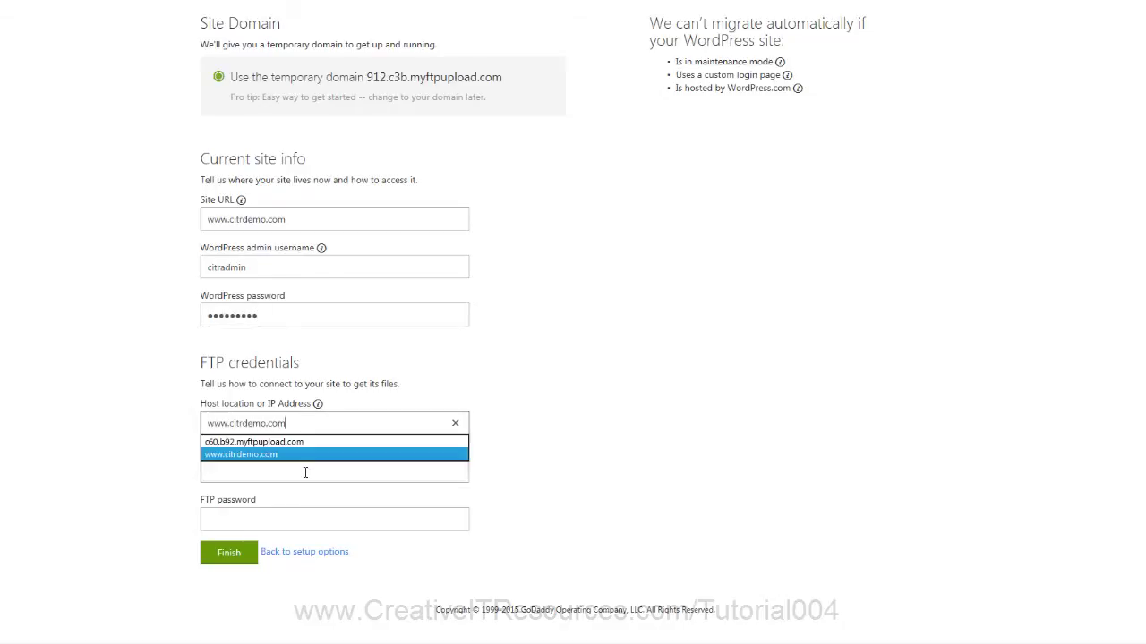
left_click(305, 472)
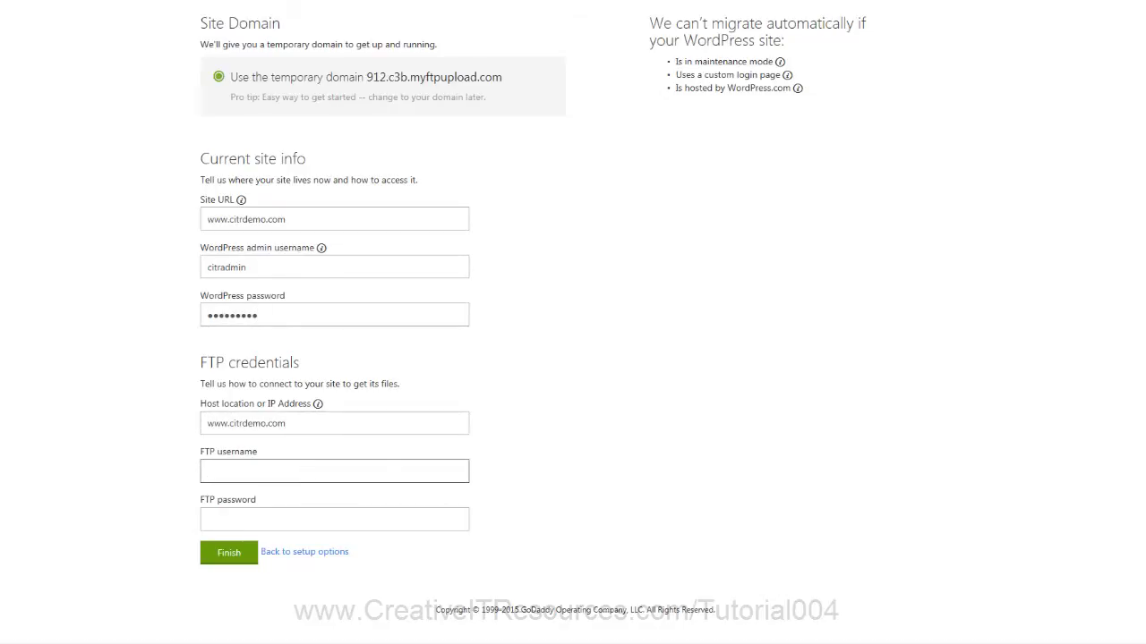
left_click(314, 468)
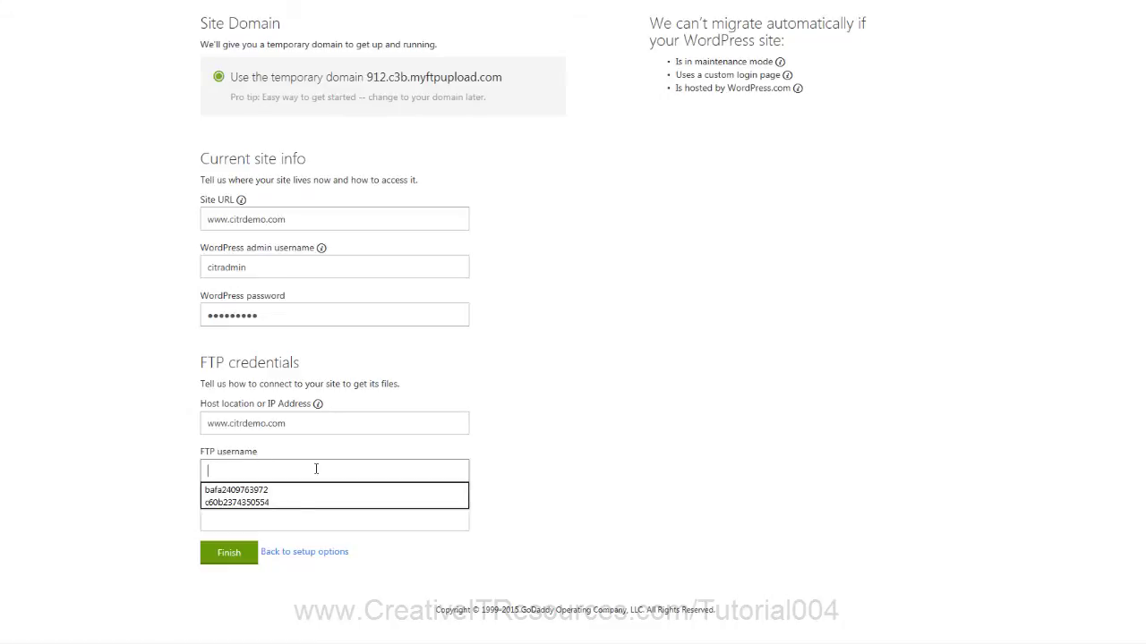
key("ctrl+v")
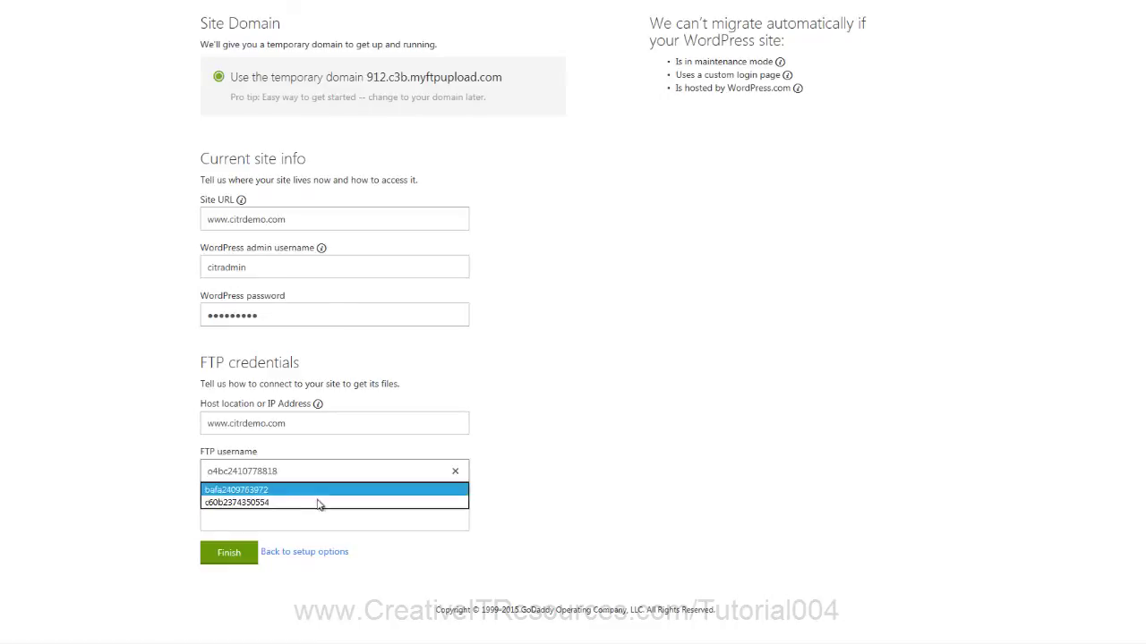
left_click(305, 519)
key("ctrl+v")
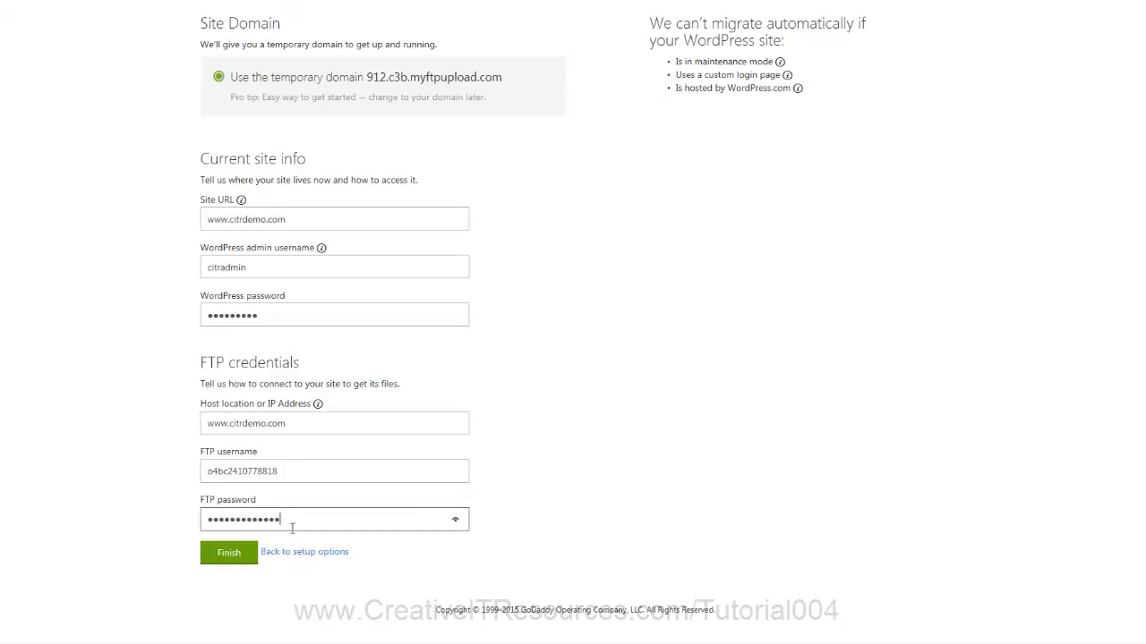
left_click(229, 554)
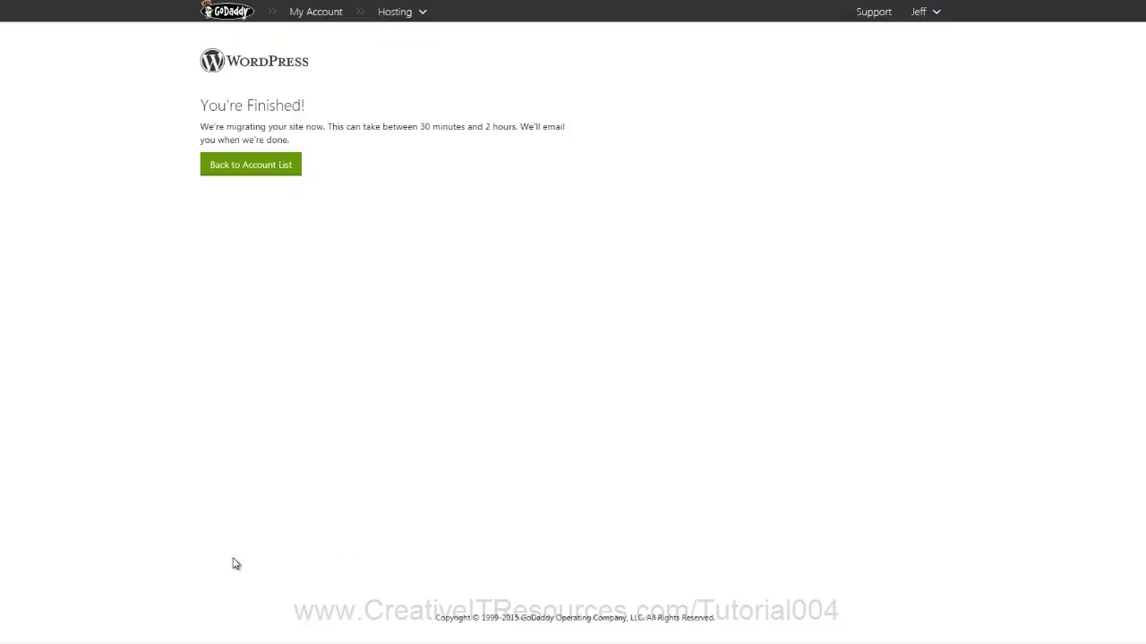
Step: Open the 912.c3b.myftpupload.com copy's dashboard and view its front page at that temporary address
left_click(252, 167)
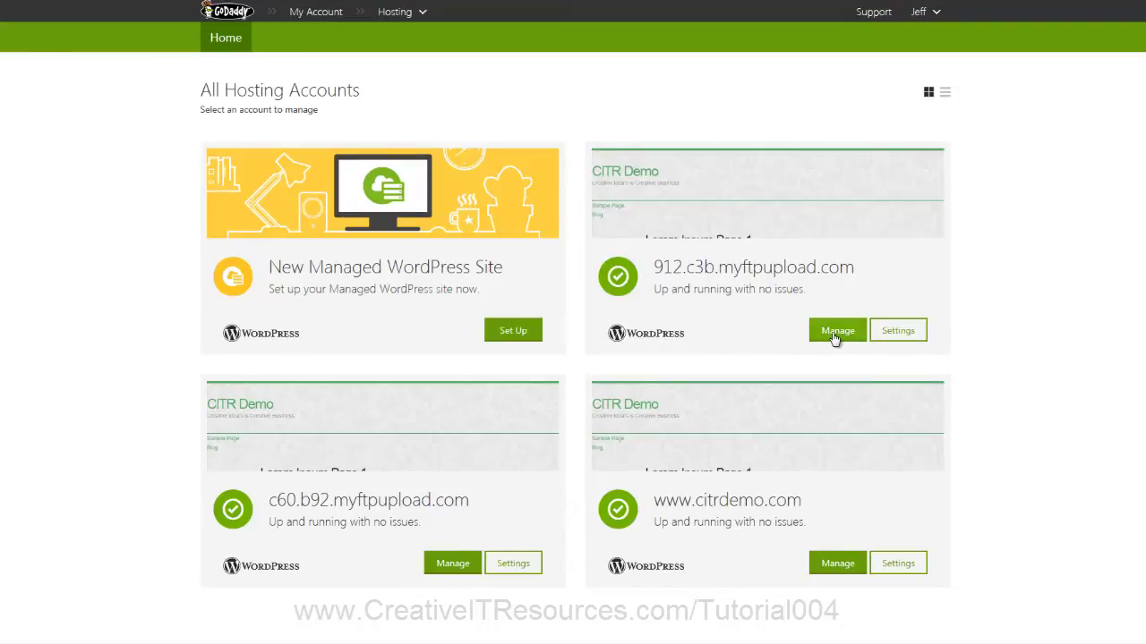
left_click(835, 334)
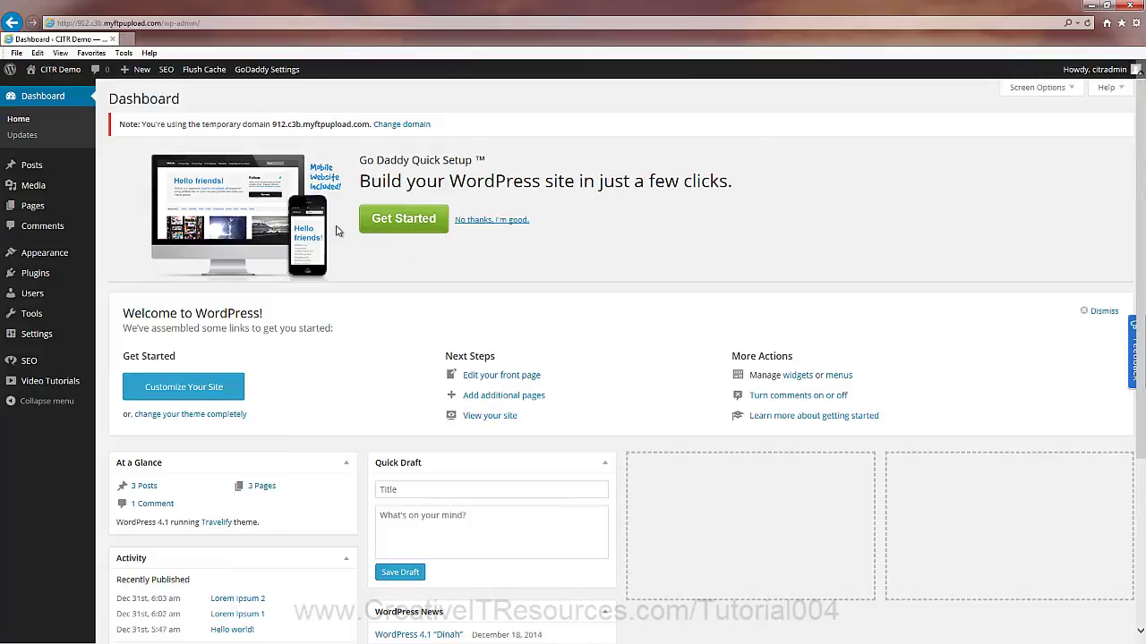
mouse_move(51, 72)
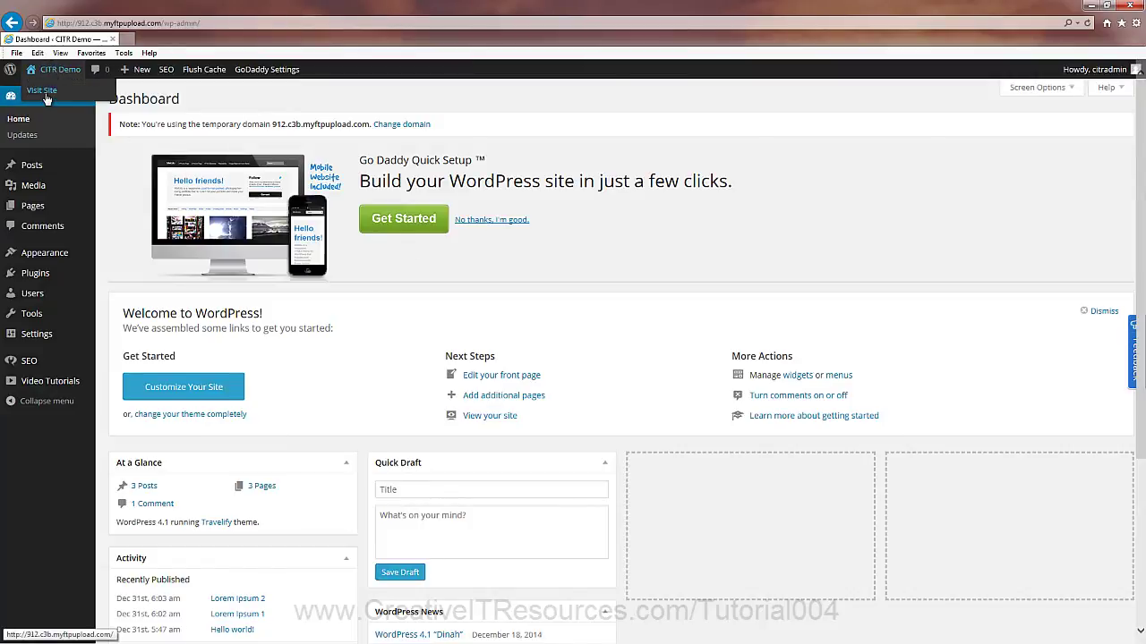
left_click(45, 93)
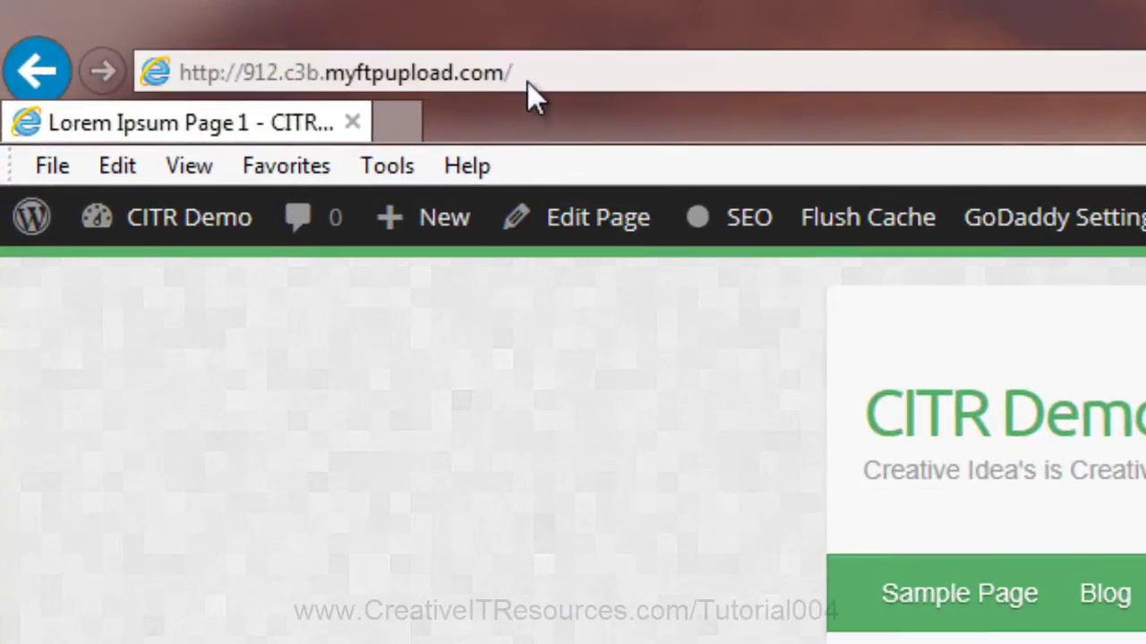
left_click(122, 24)
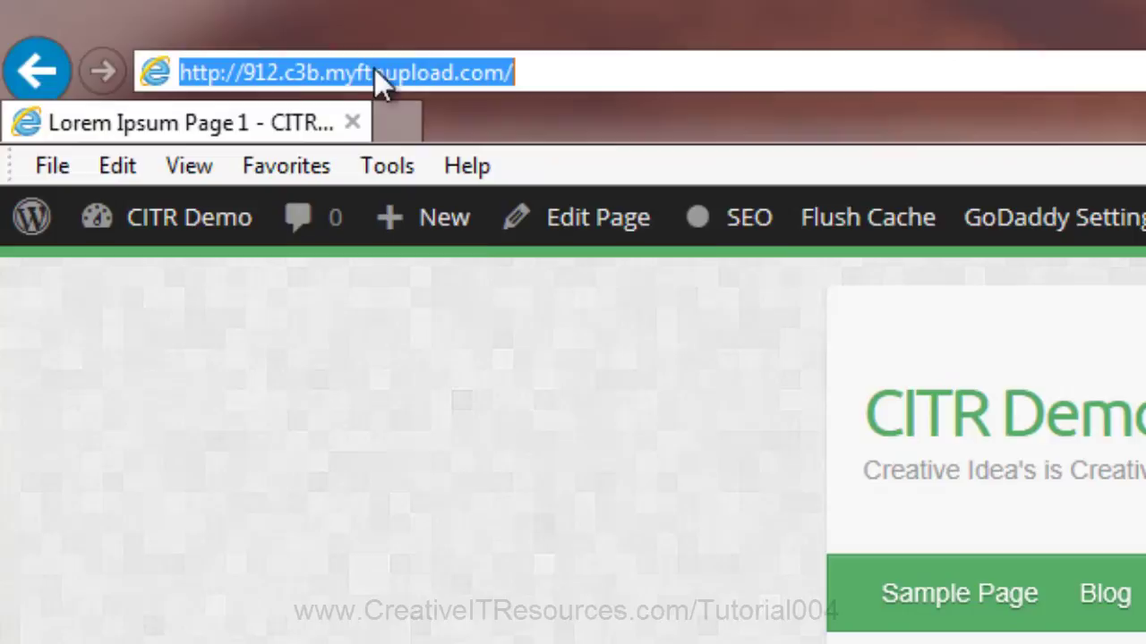
Step: Return to the All Hosting Accounts list from the WordPress admin bar
left_click(1029, 226)
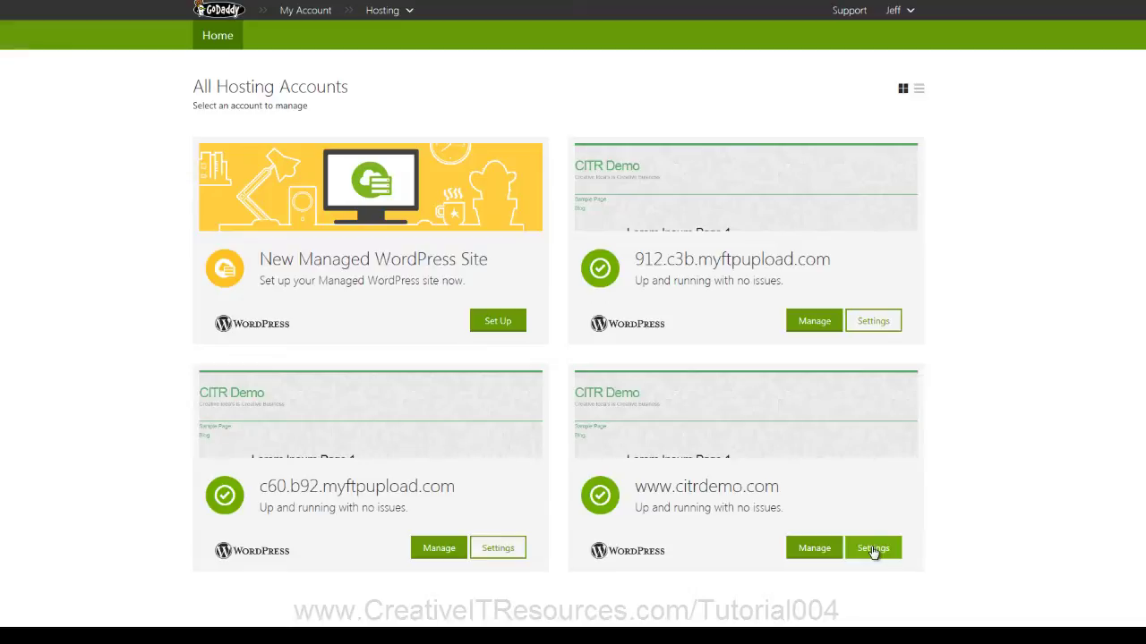
left_click(872, 549)
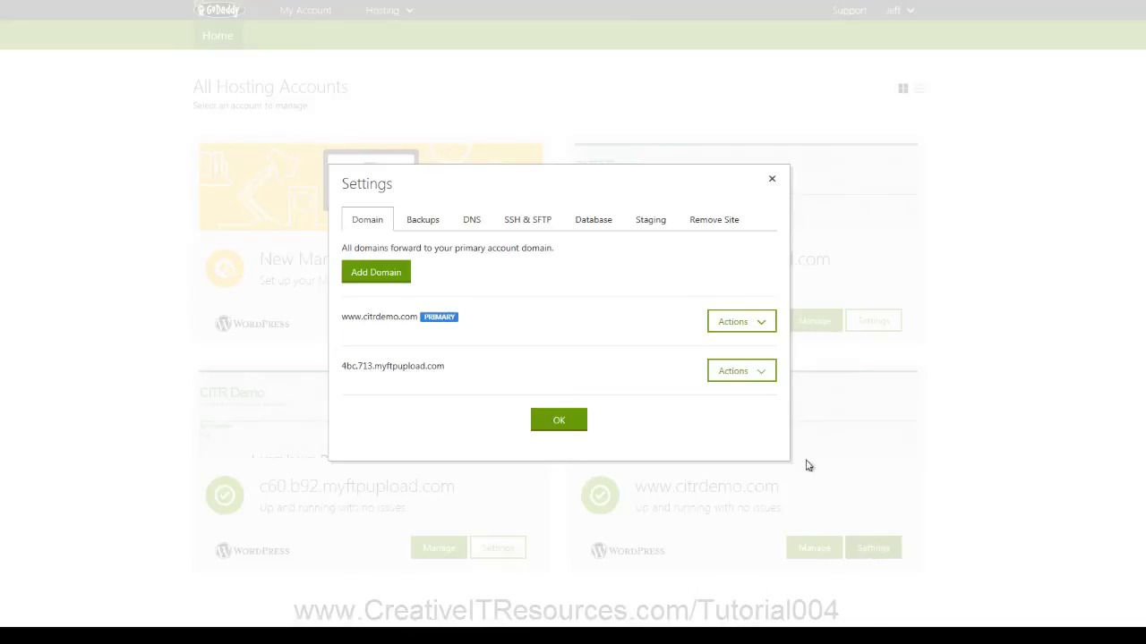
left_click(760, 376)
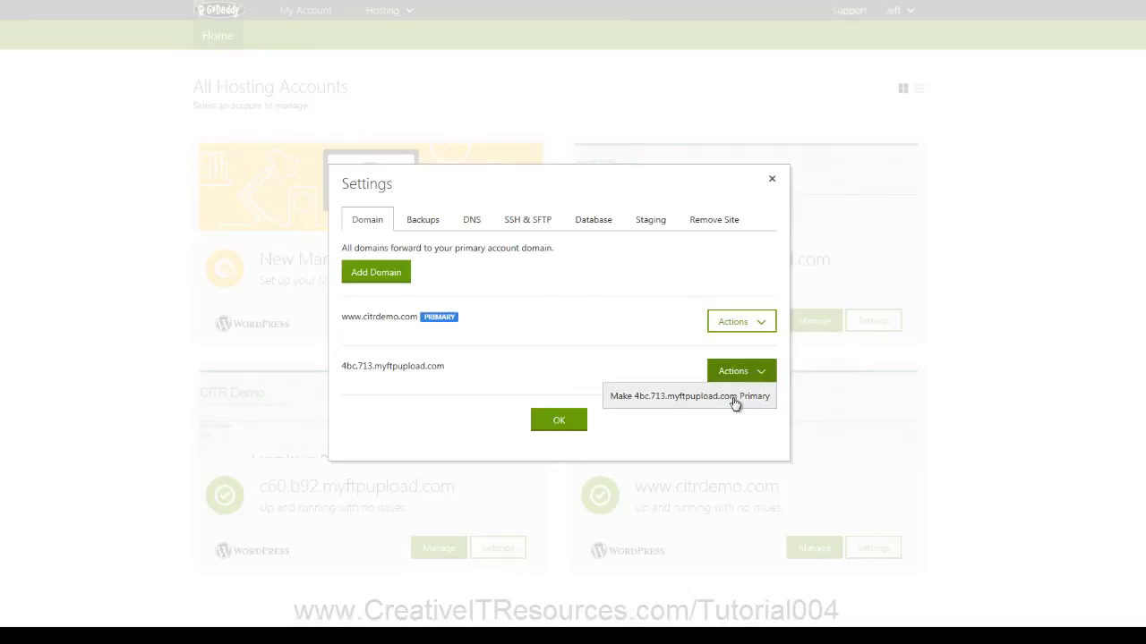
left_click(734, 403)
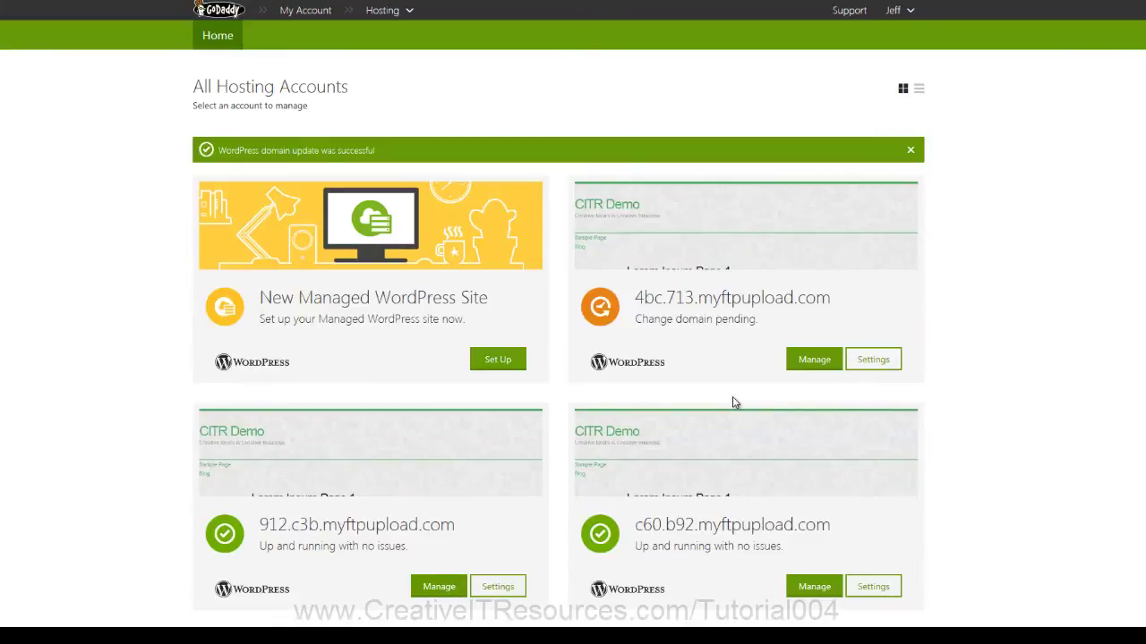
left_click_drag(759, 324, 654, 332)
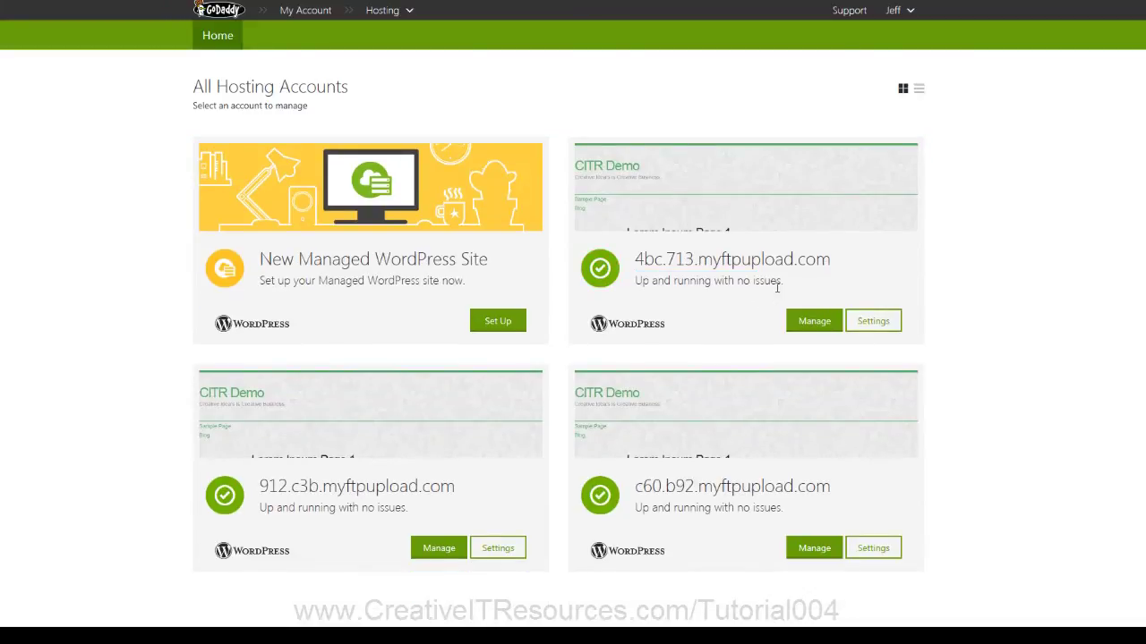
Step: Remove the citrdemo.com alias domain from the 4bc.713.myftpupload.com site
left_click_drag(777, 286, 637, 289)
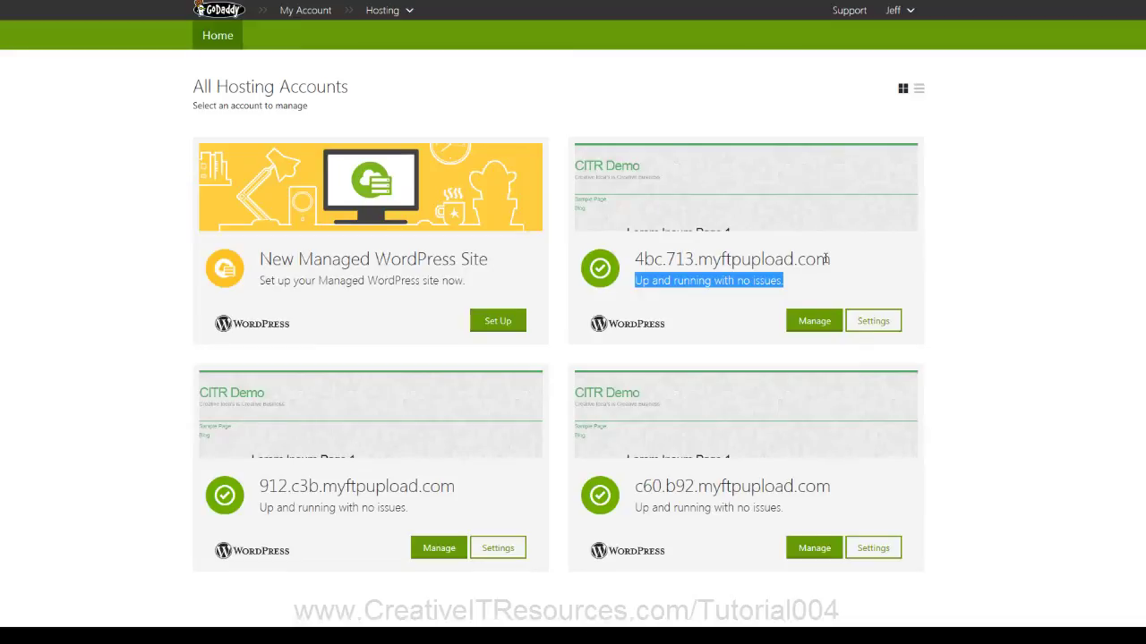
left_click_drag(829, 259, 635, 258)
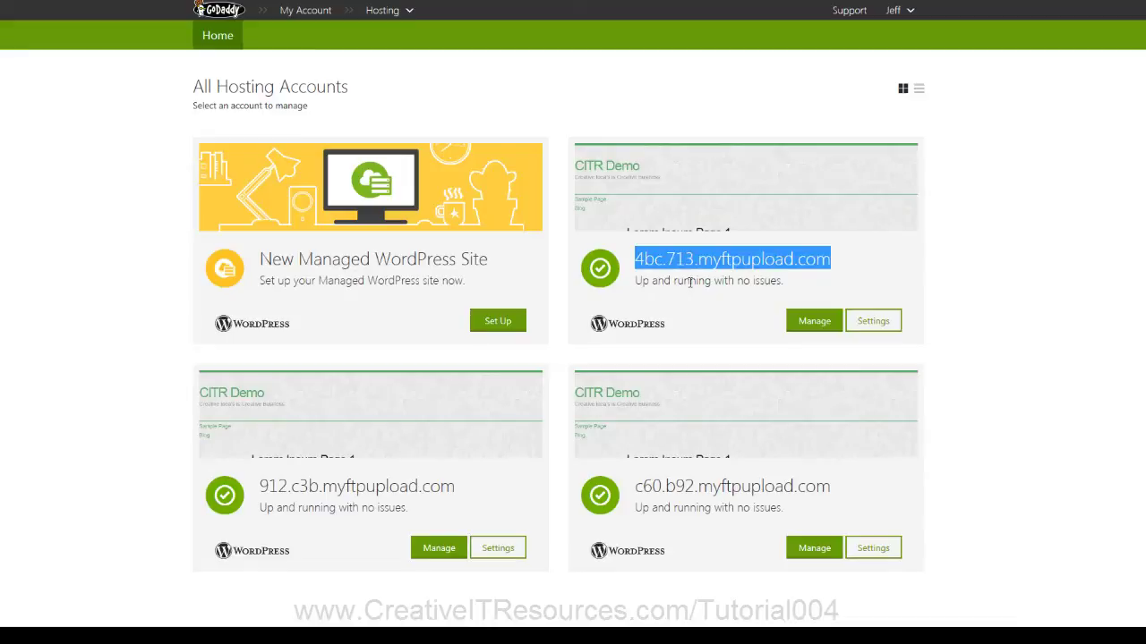
left_click(884, 324)
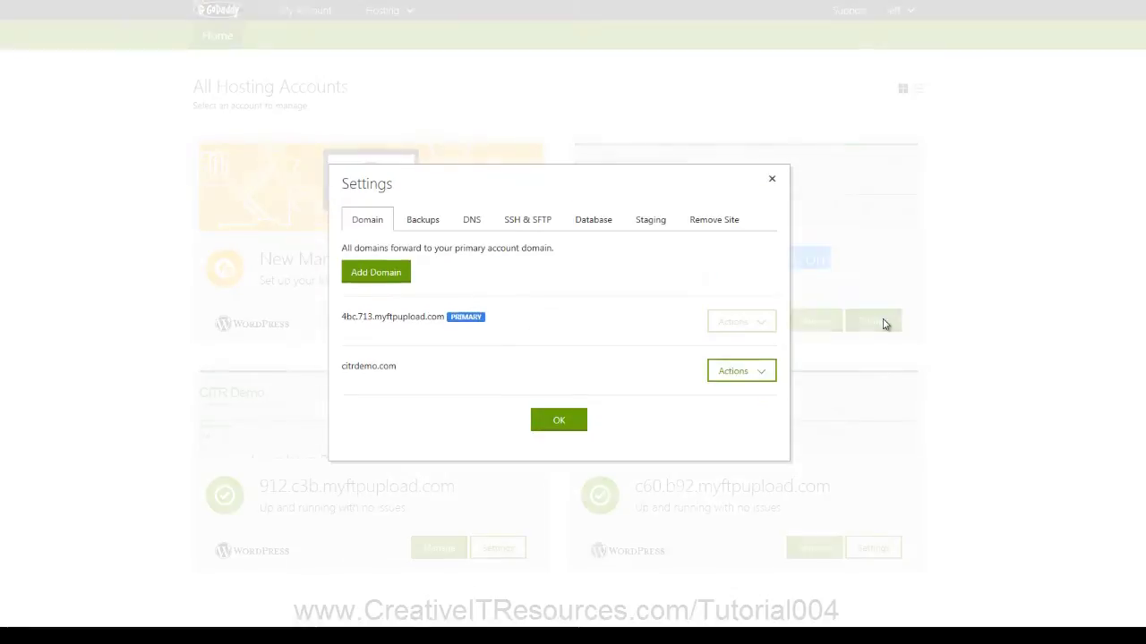
left_click(762, 374)
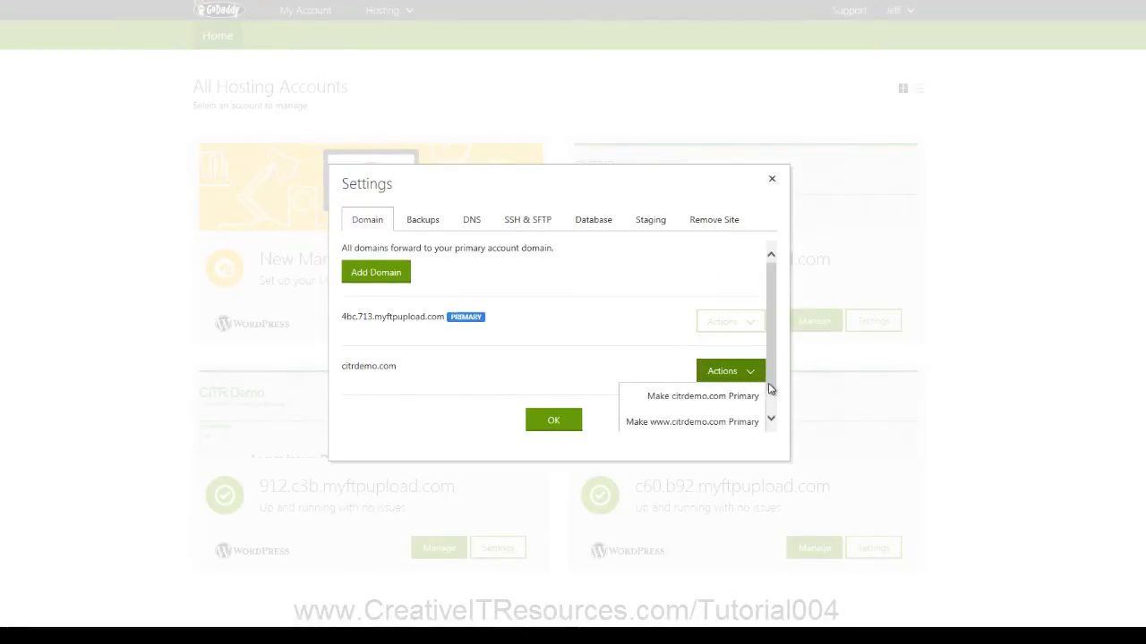
left_click(771, 416)
left_click(722, 425)
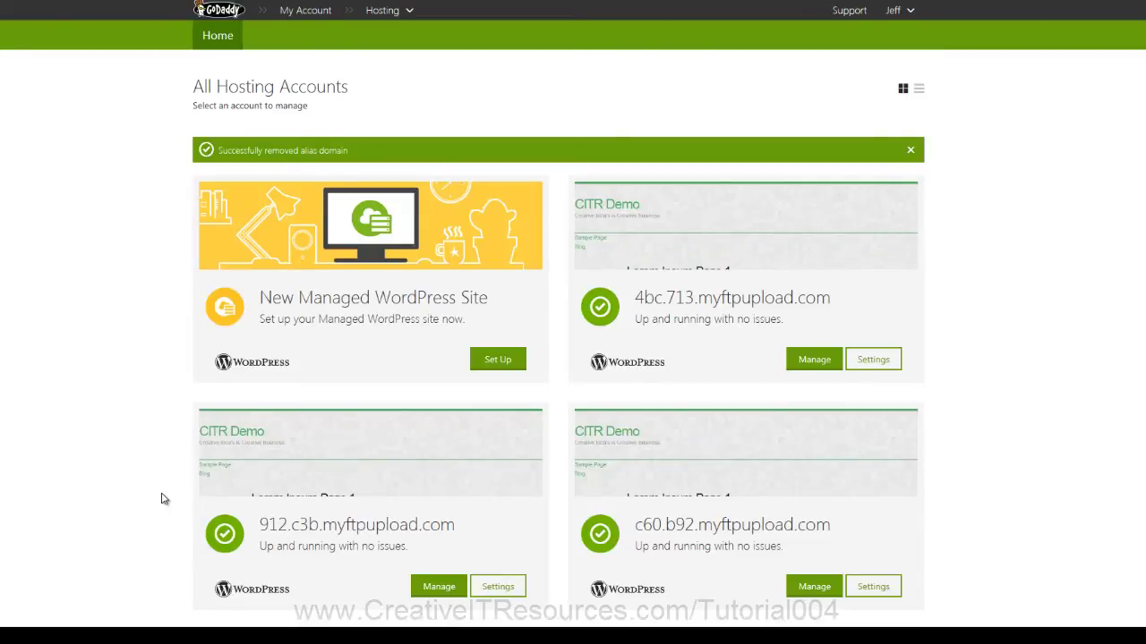
Step: Add citrdemo.com to the 912.c3b.myftpupload.com site as its primary domain
scroll(162, 498, "down", 1)
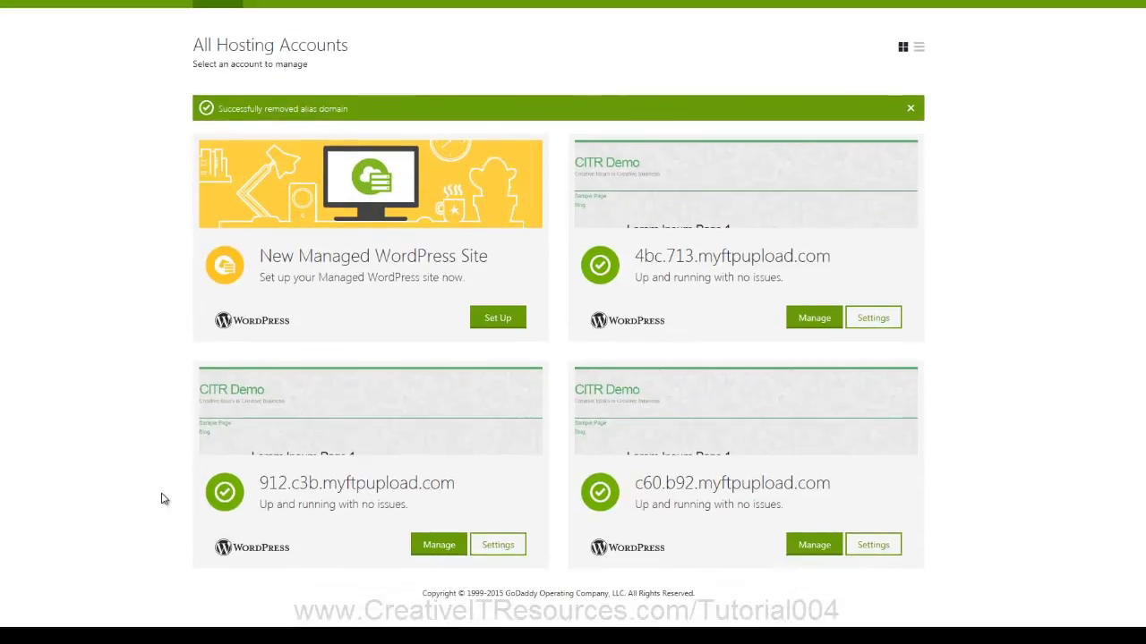
left_click(493, 555)
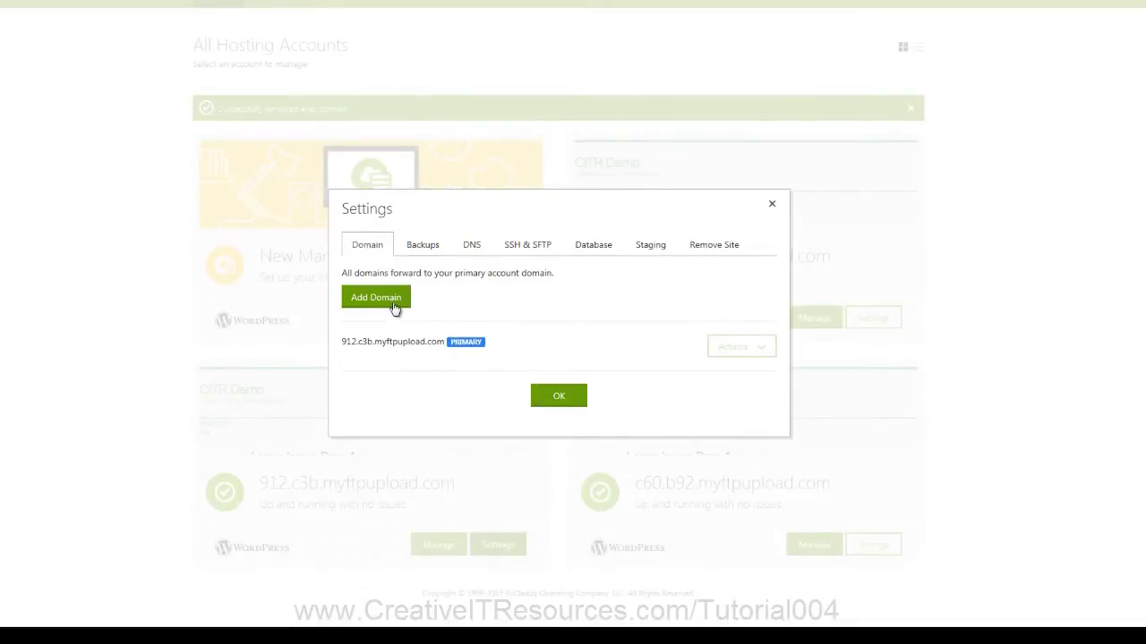
left_click(391, 306)
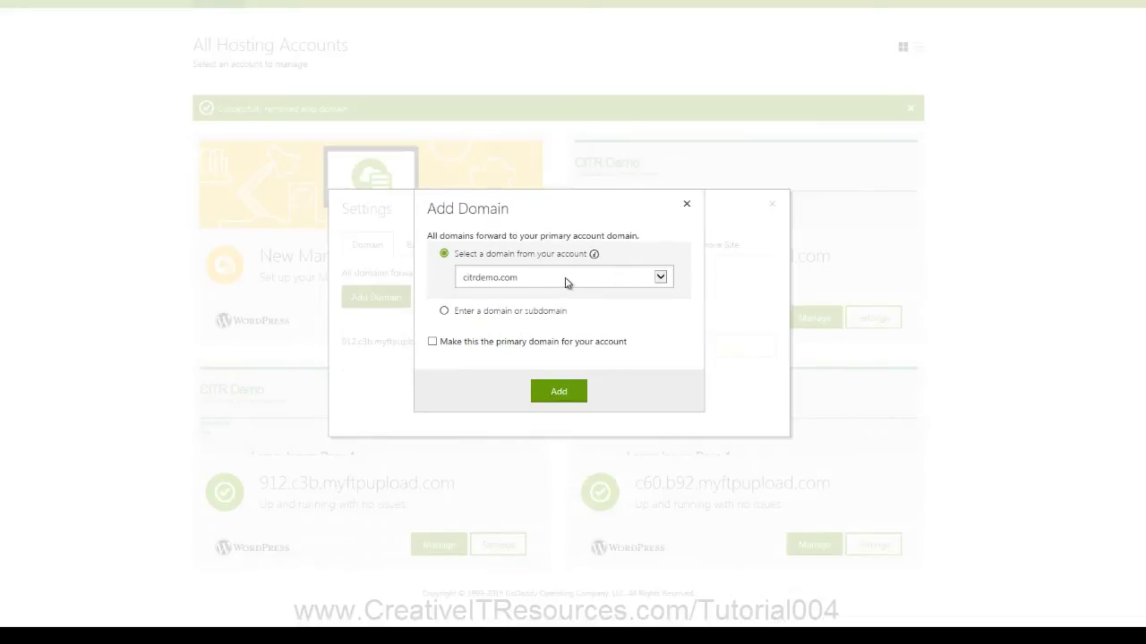
left_click(528, 283)
left_click(526, 278)
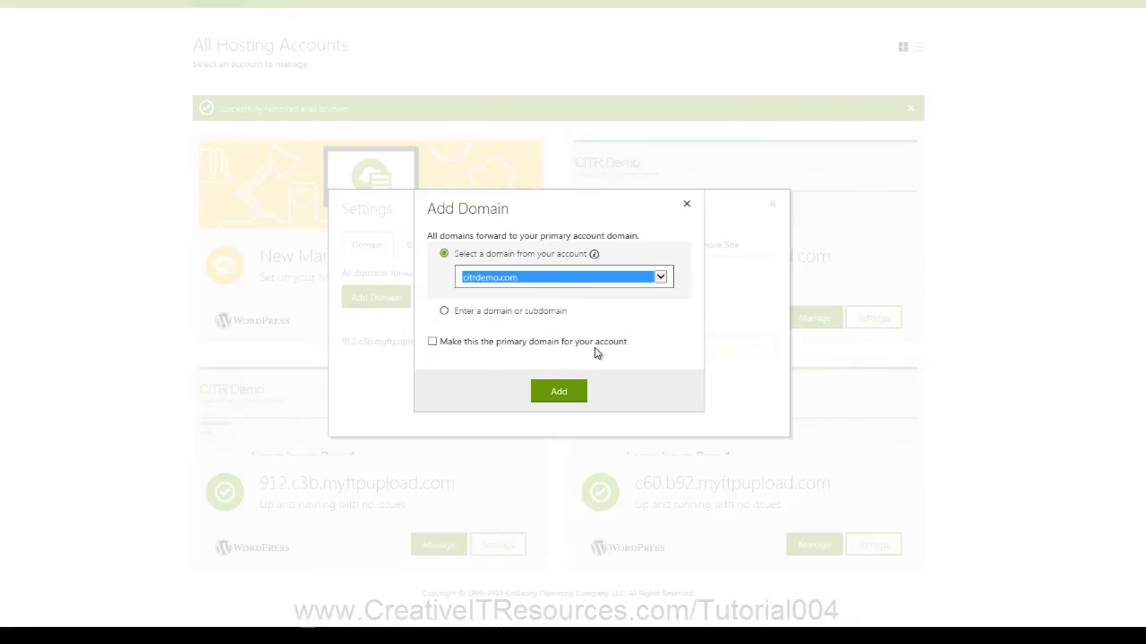
left_click(432, 342)
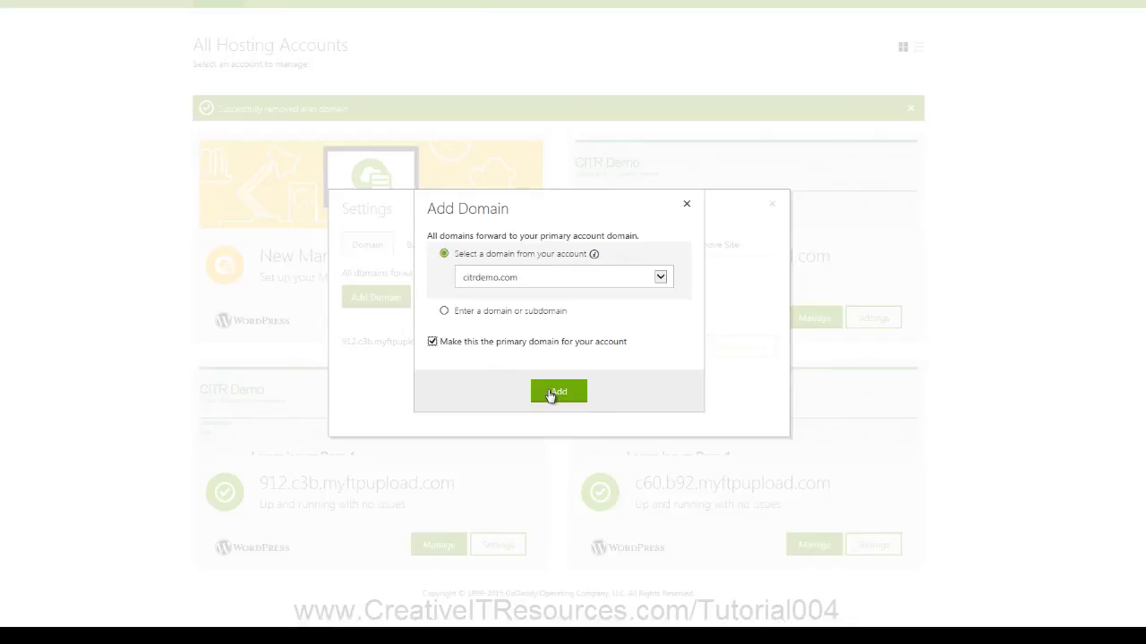
left_click(551, 395)
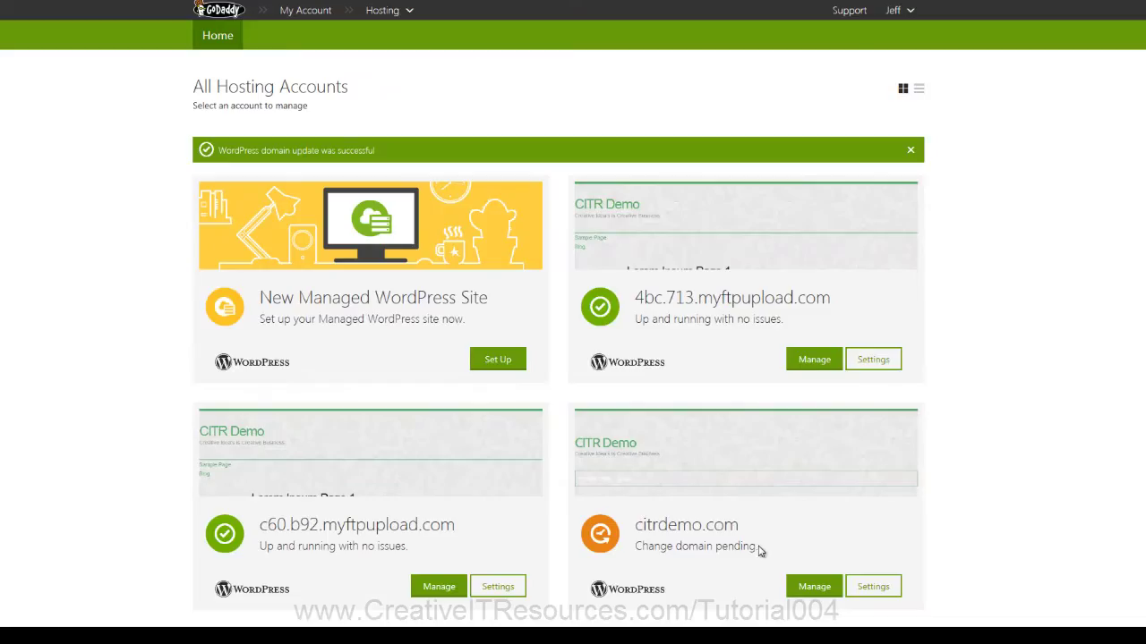
left_click_drag(759, 547, 631, 546)
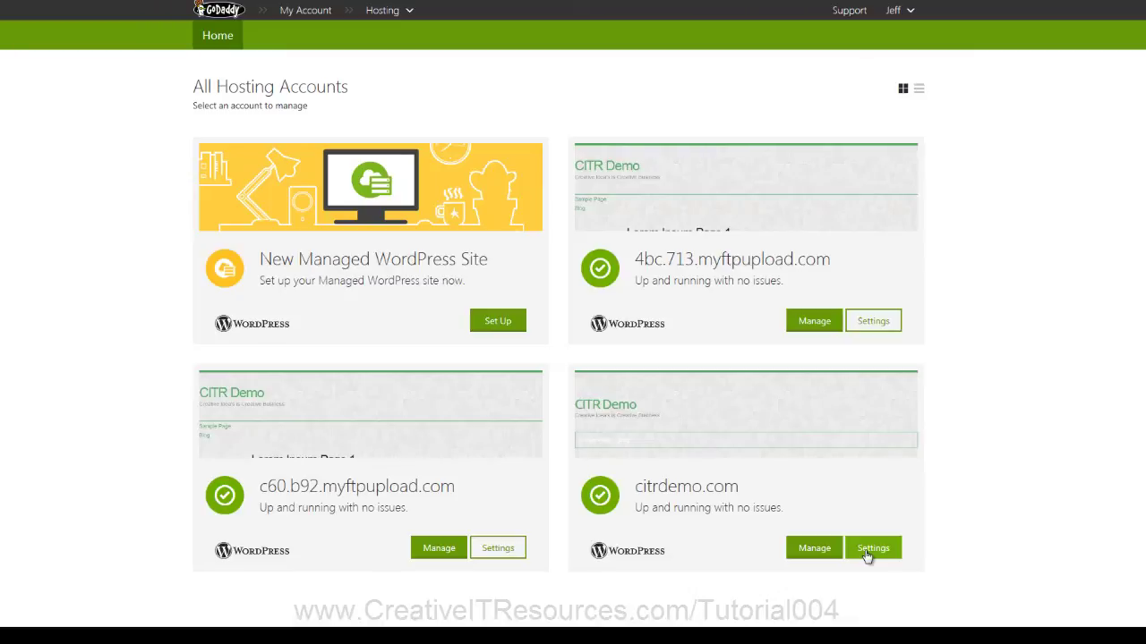
left_click(866, 551)
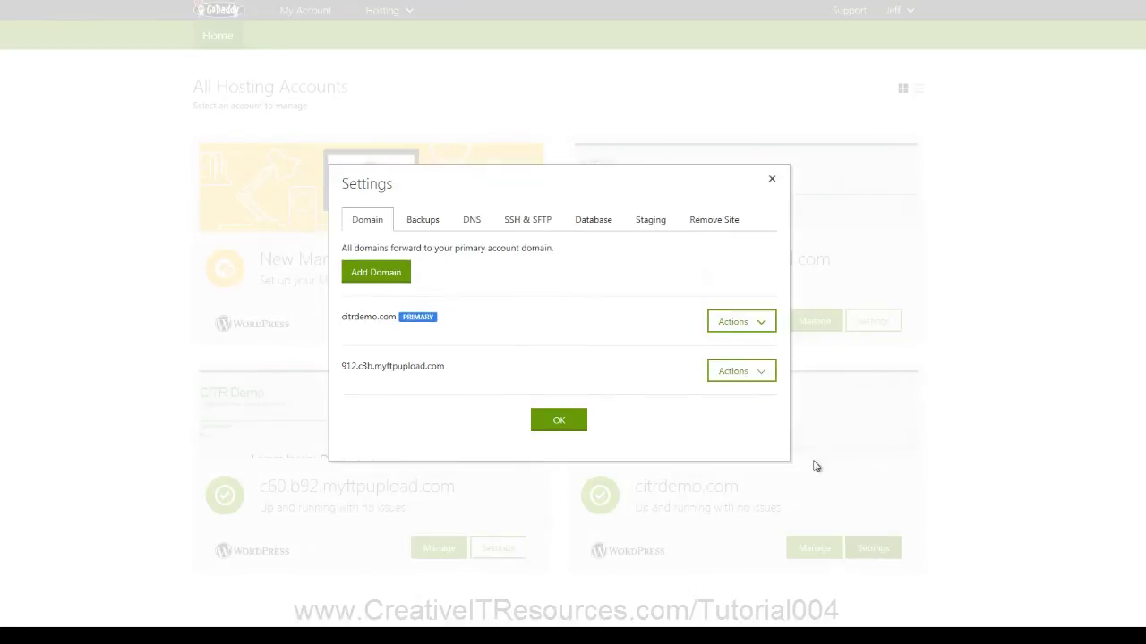
left_click(763, 324)
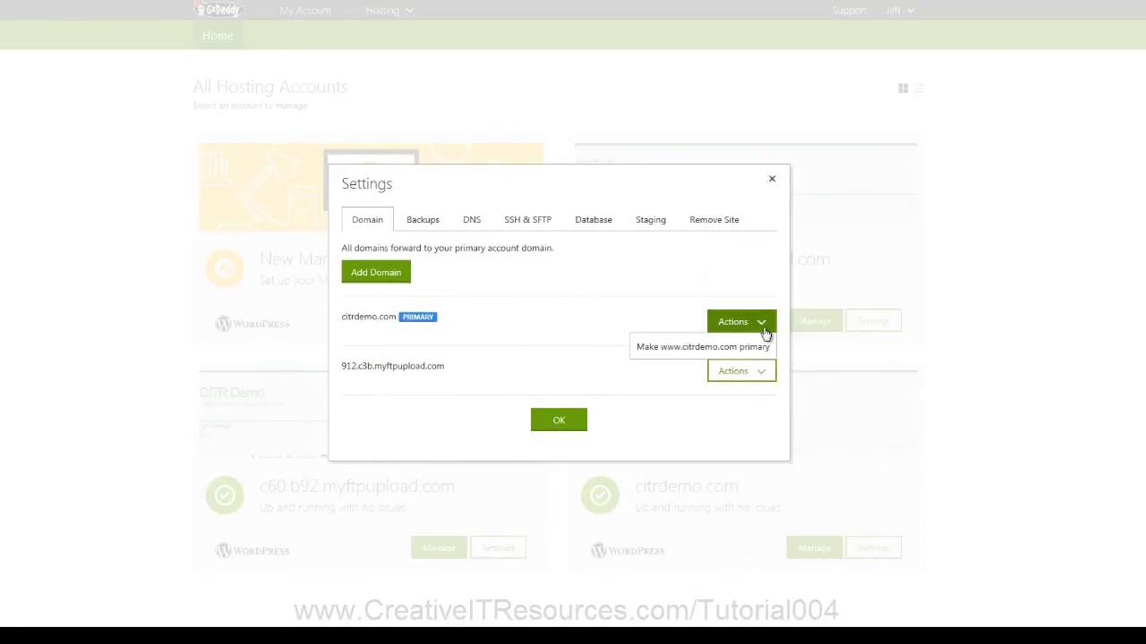
left_click(725, 354)
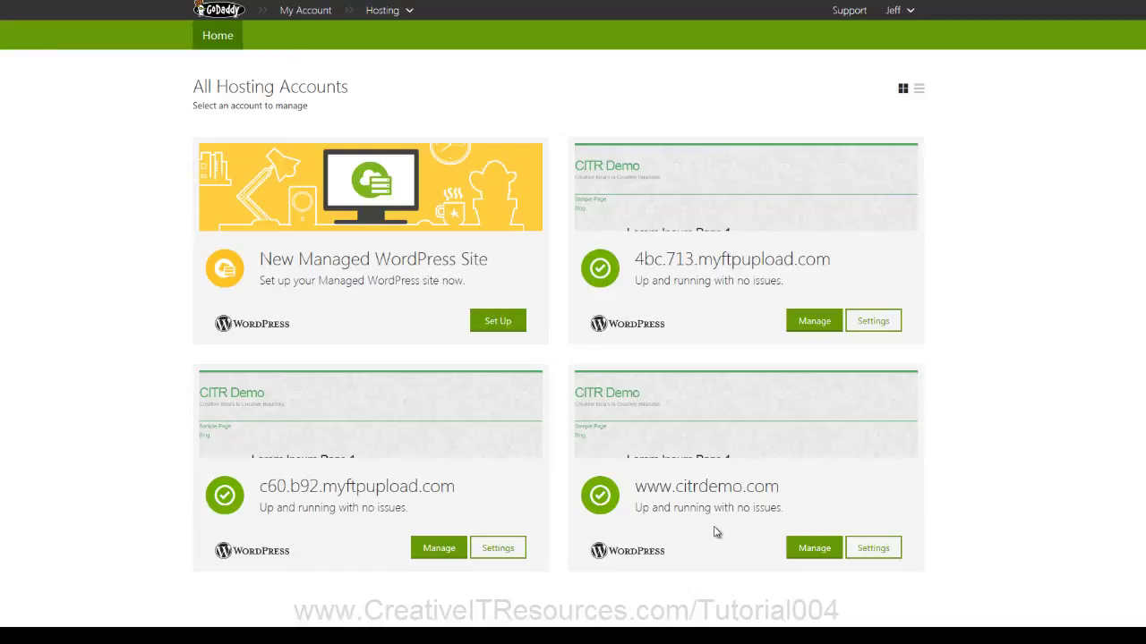
left_click(814, 548)
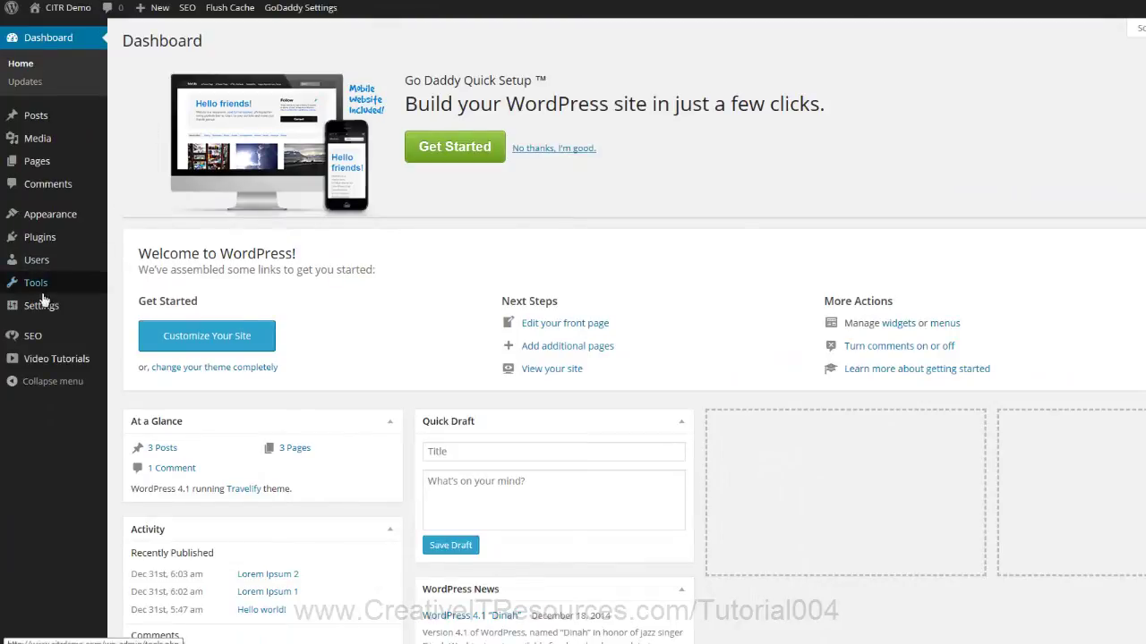
mouse_move(36, 309)
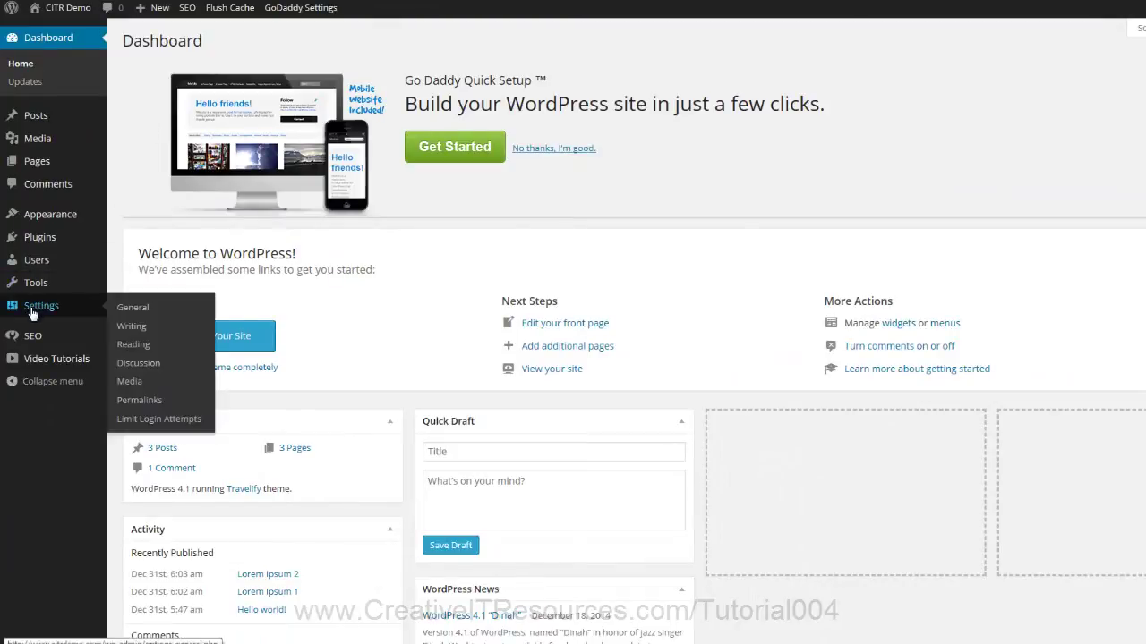
left_click(130, 315)
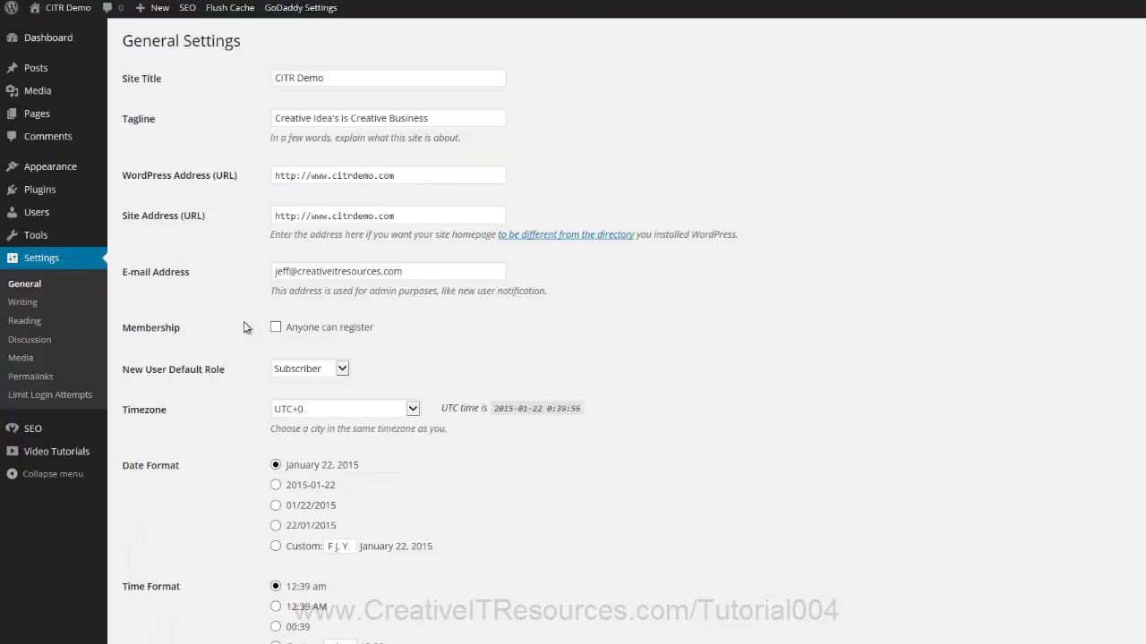
left_click_drag(332, 176, 311, 176)
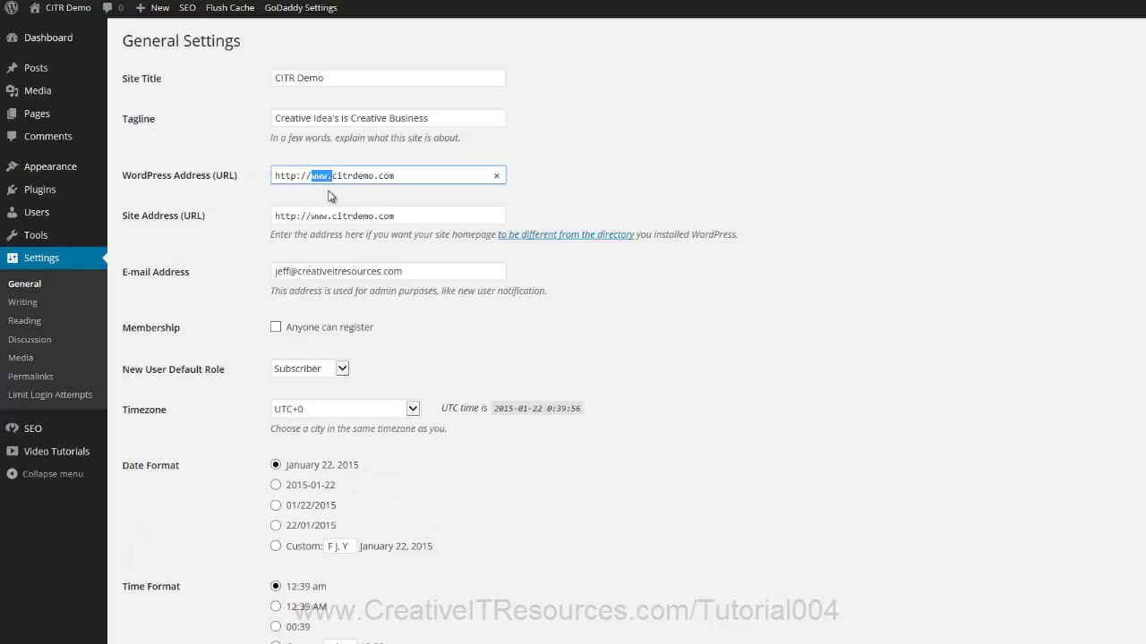
key("BackSpace")
left_click_drag(333, 216, 320, 218)
key("BackSpace")
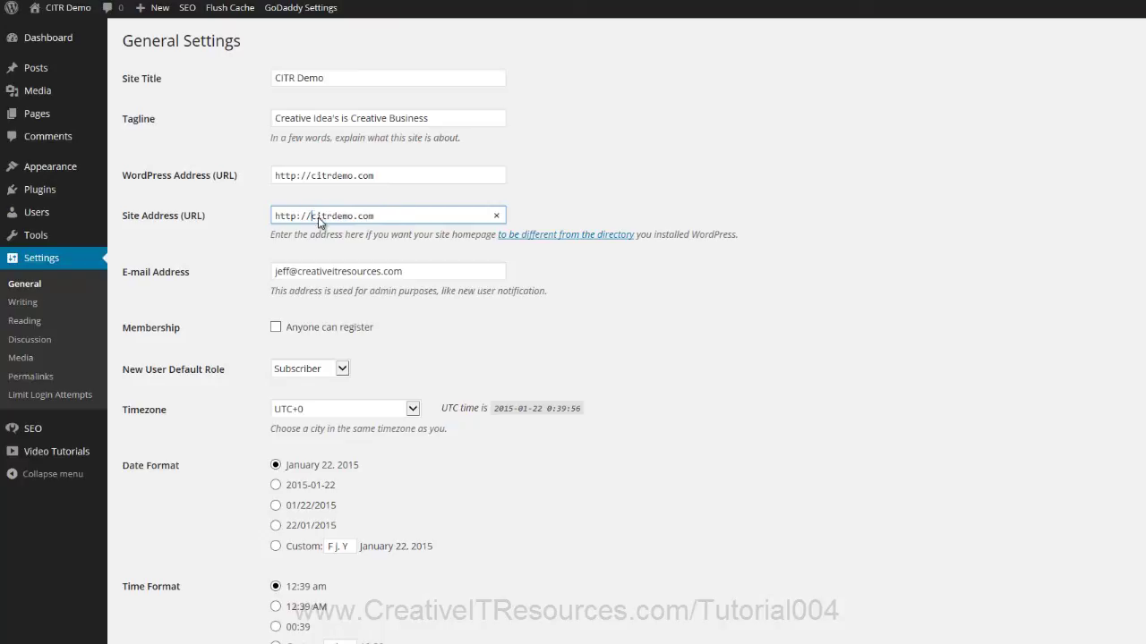
scroll(475, 288, "down", 3)
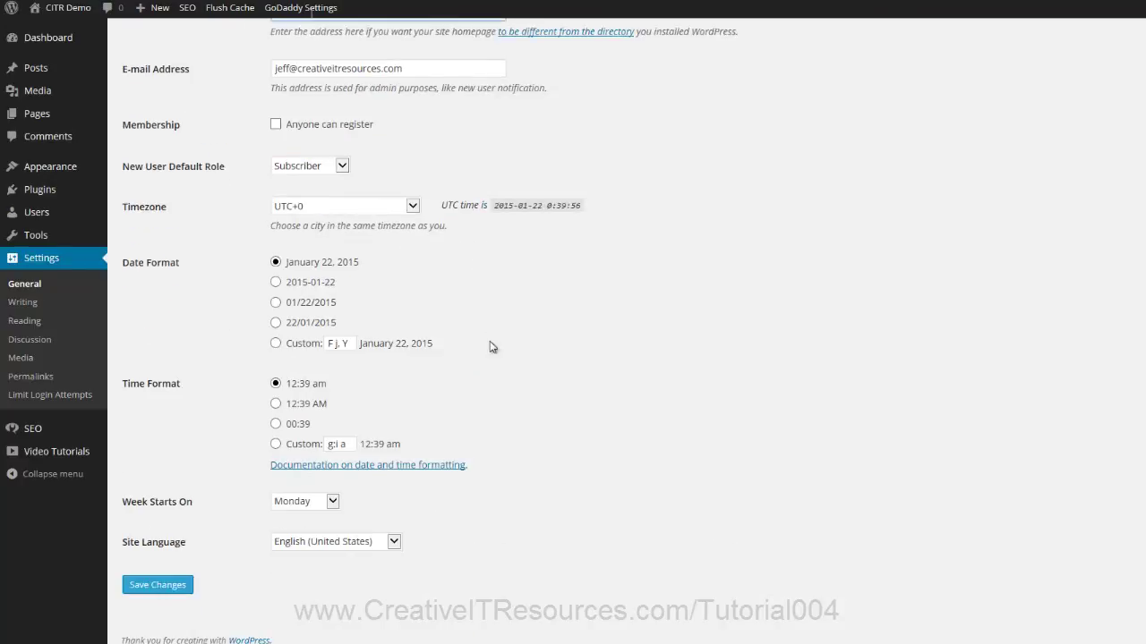
left_click(158, 586)
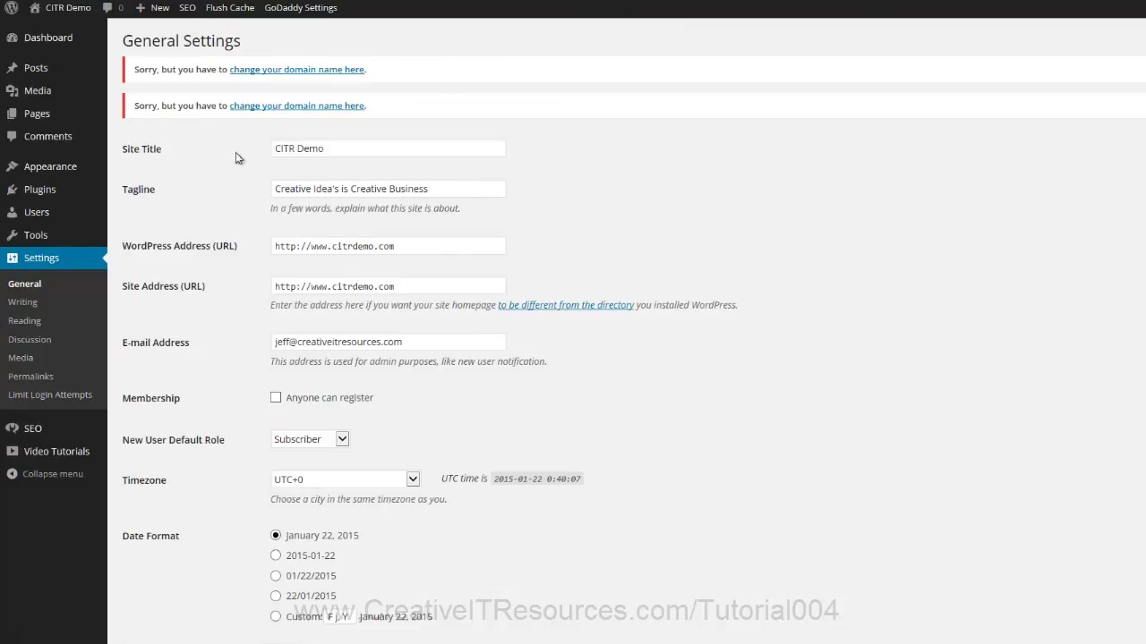
Step: Follow the notice's domain link to the hosting domain settings, then close them unchanged
left_click(327, 76)
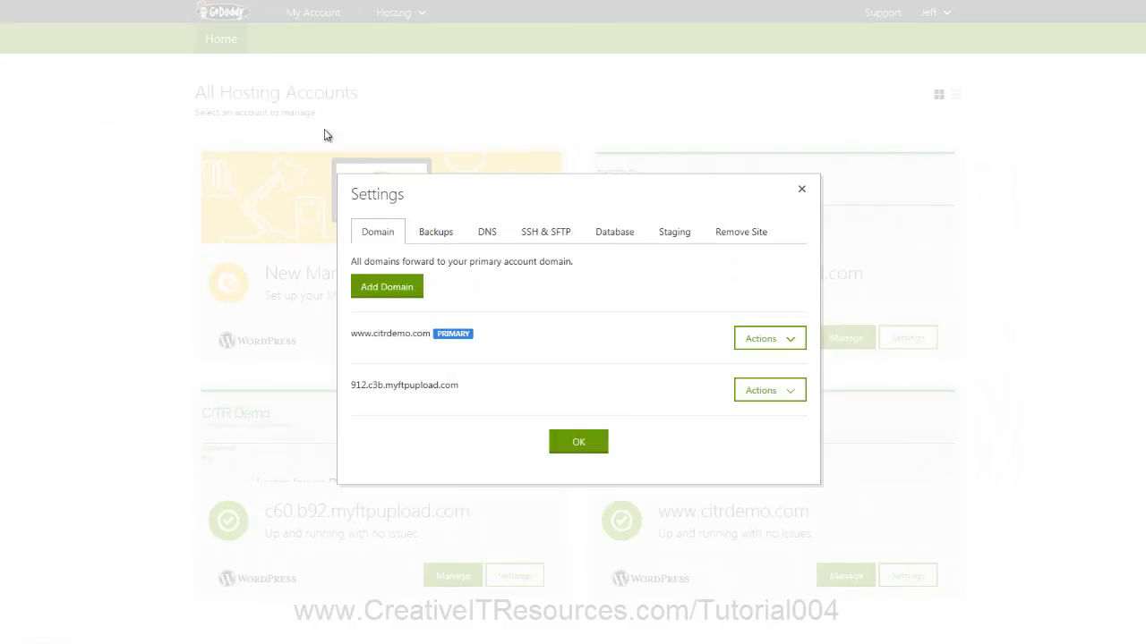
left_click(801, 193)
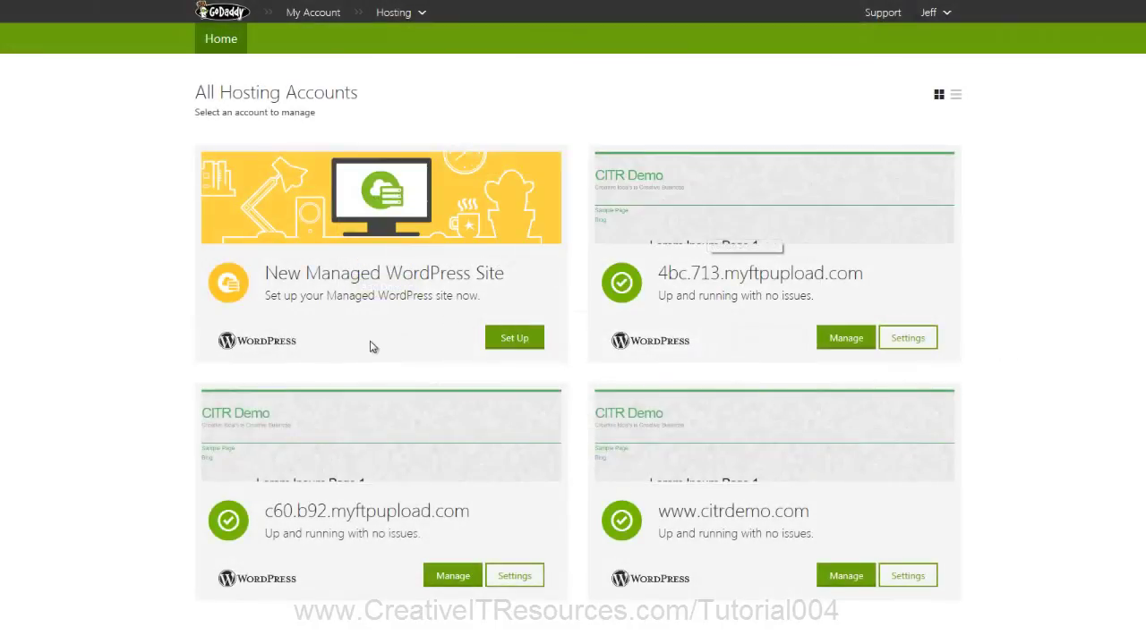